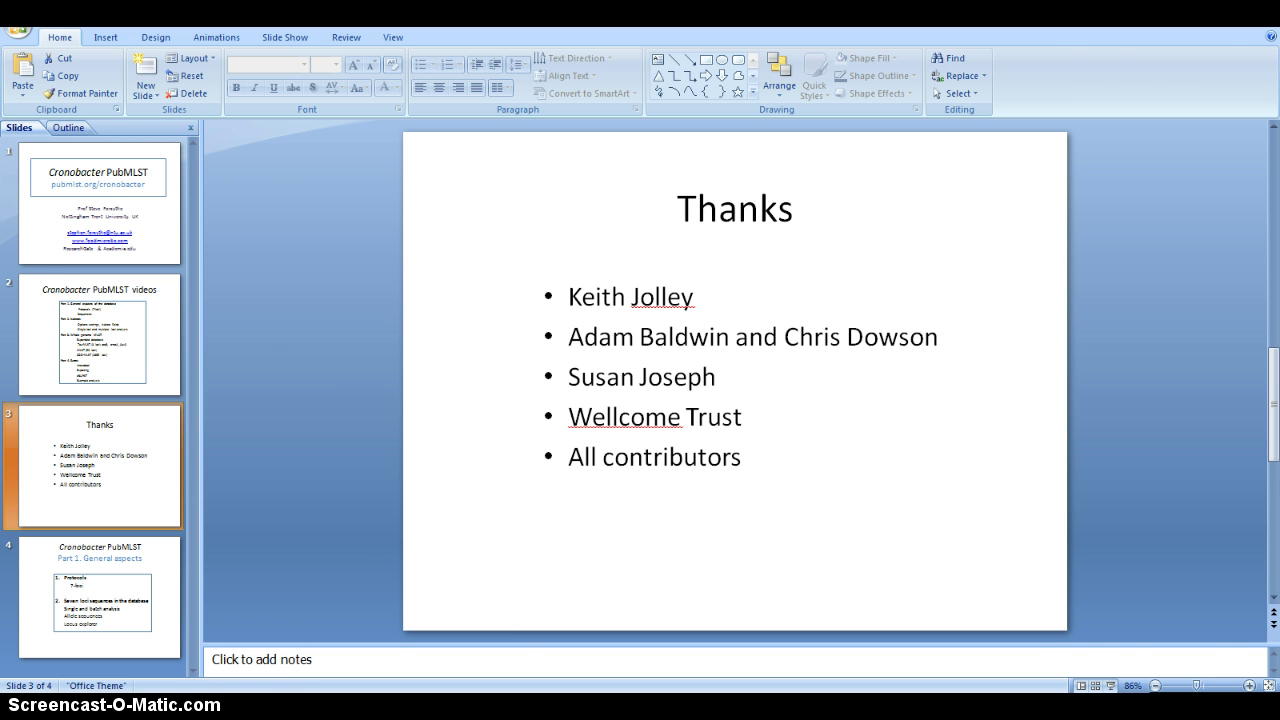
Step: Switch from the PowerPoint slides to the PubMLST Cronobacter home page in the browser
key("alt+Tab")
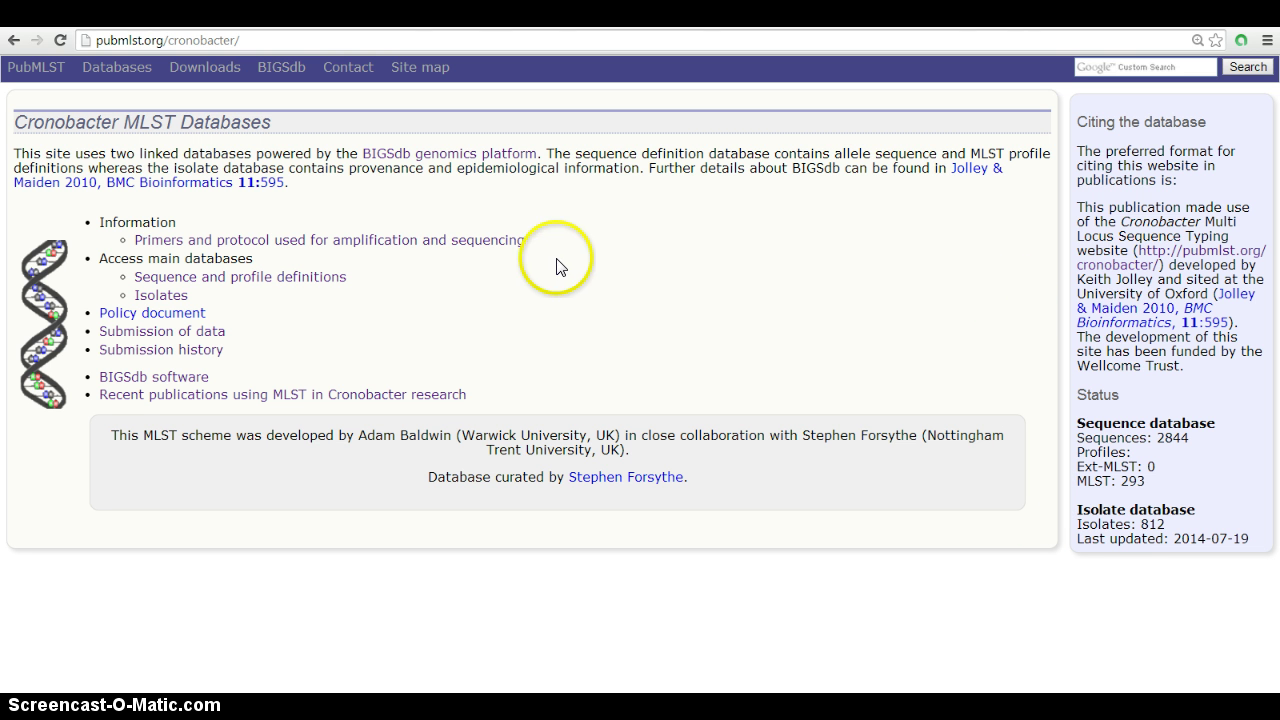
left_click(470, 245)
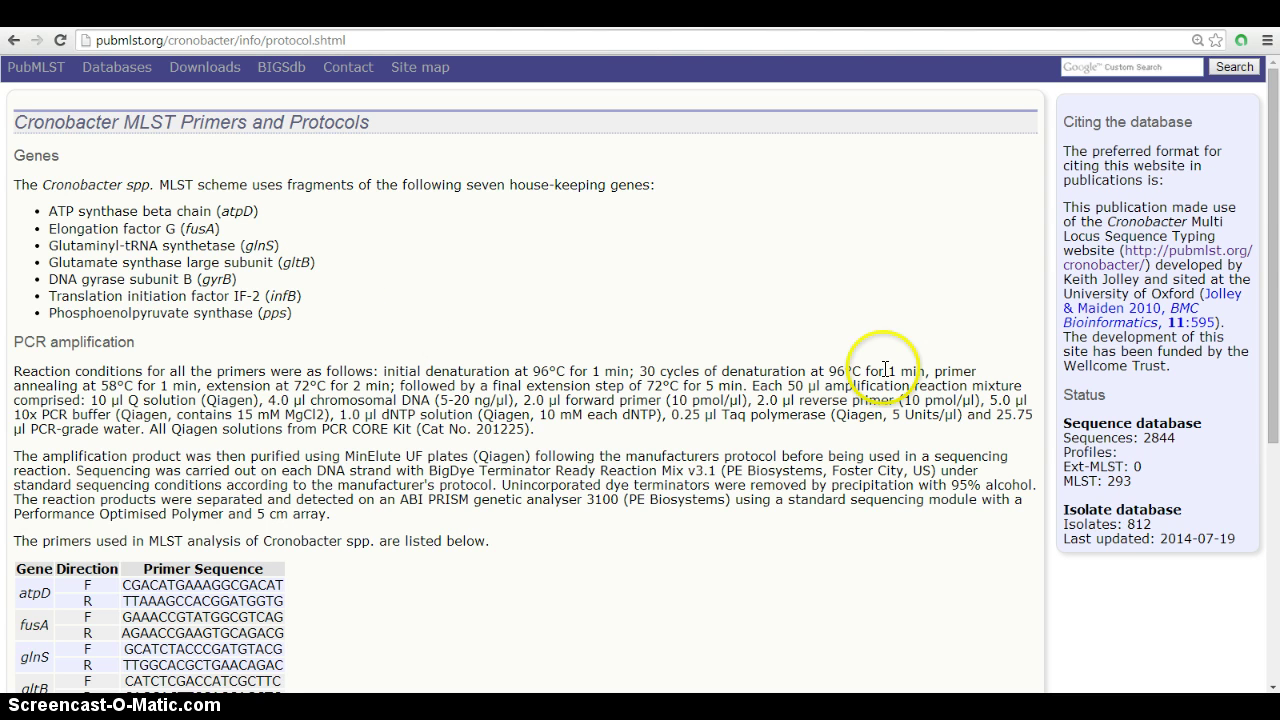
left_click_drag(1273, 262, 1277, 388)
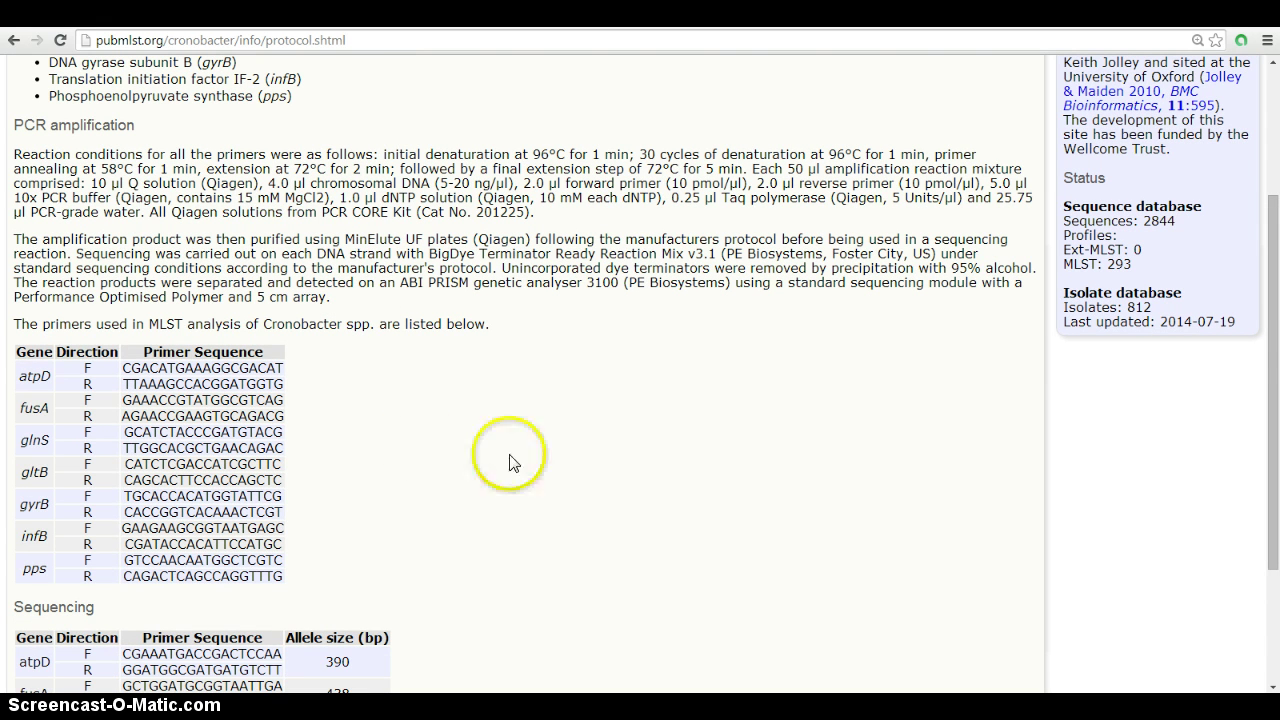
left_click_drag(1276, 386, 1277, 527)
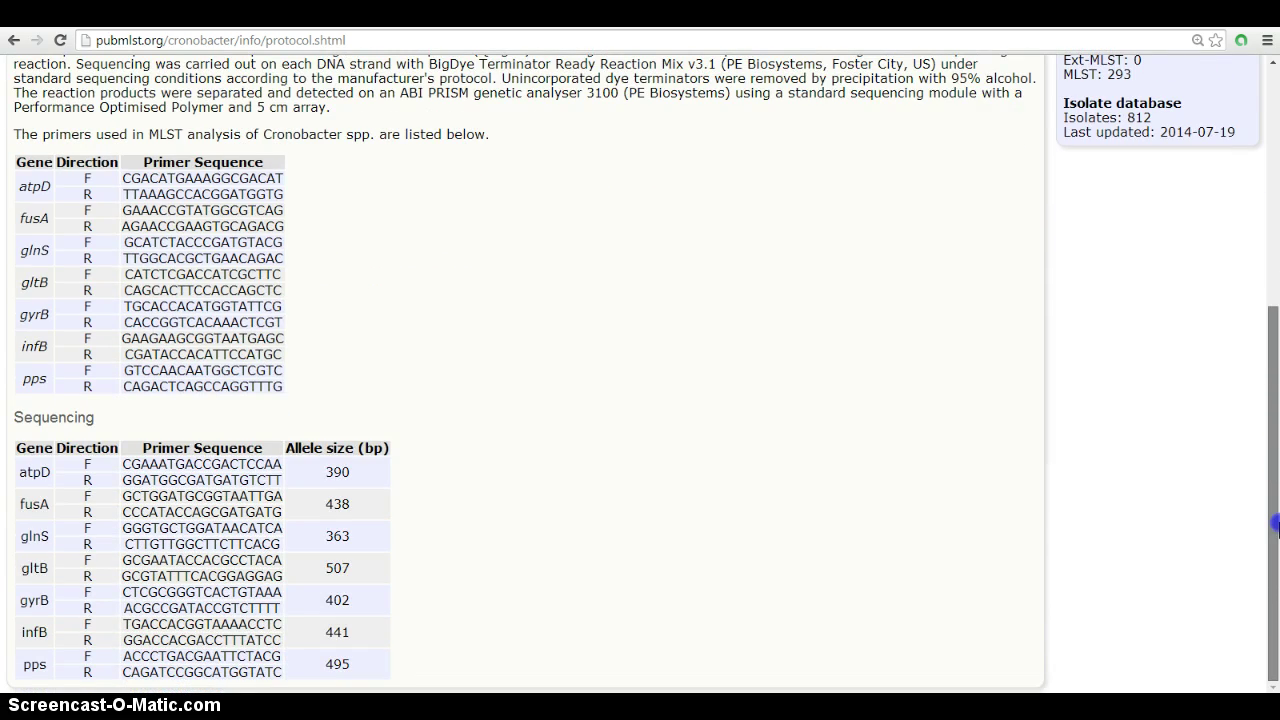
left_click_drag(1277, 527, 1276, 250)
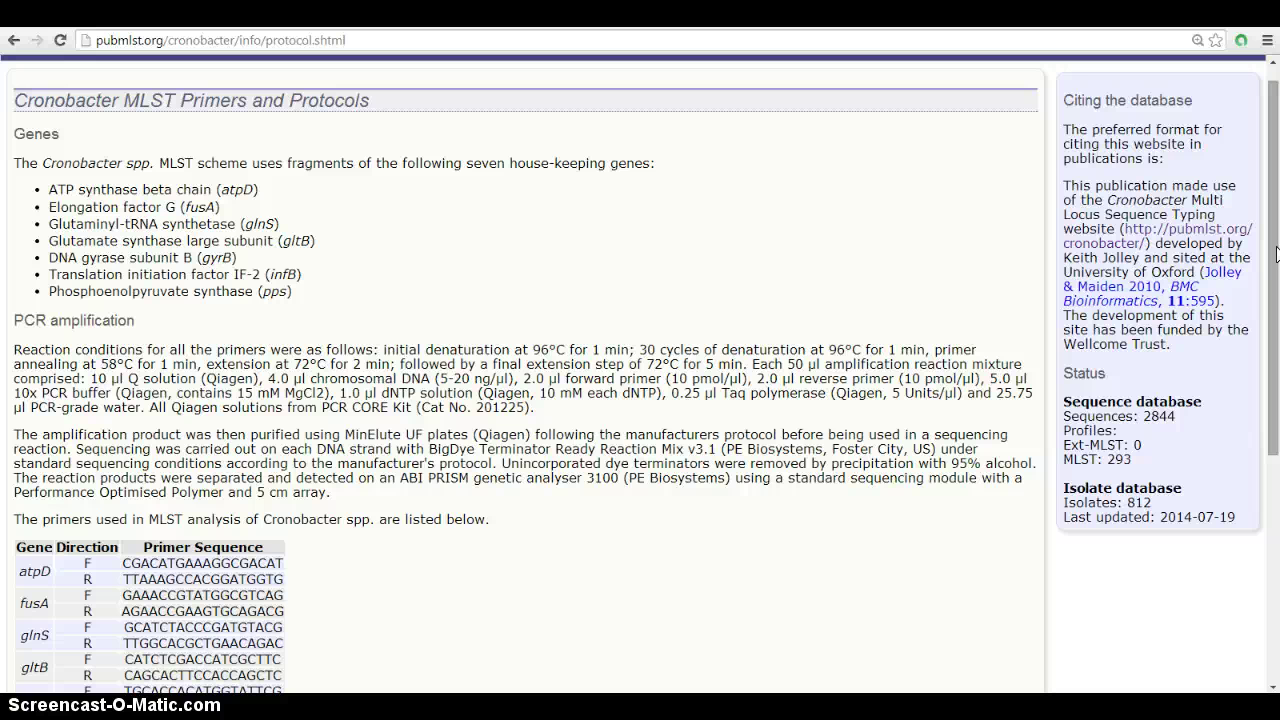
left_click_drag(1277, 253, 1277, 536)
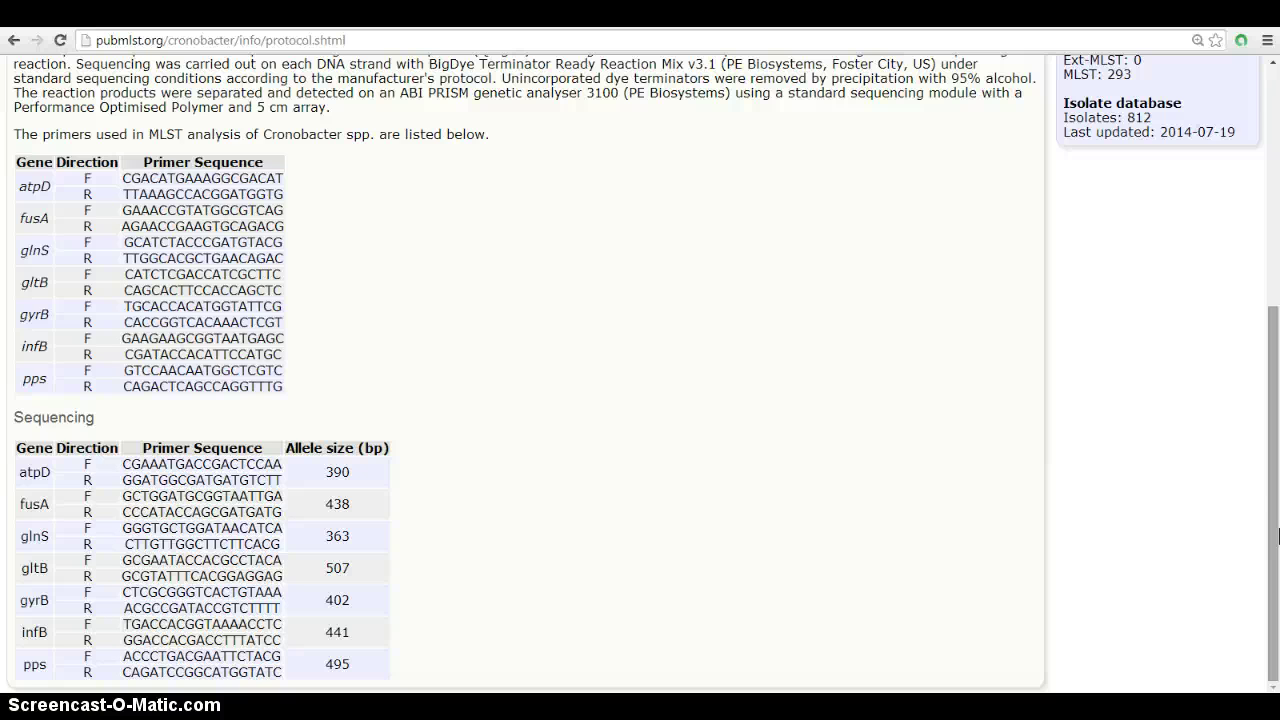
left_click_drag(1277, 536, 1276, 150)
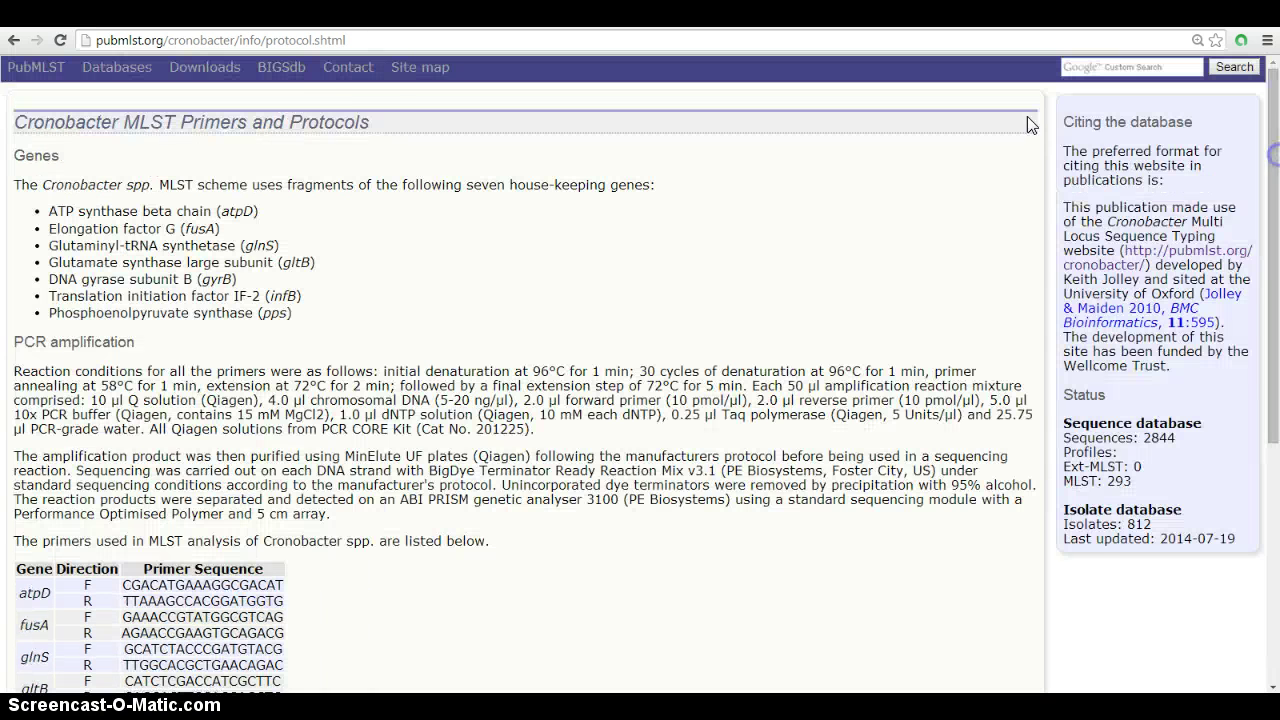
left_click(12, 41)
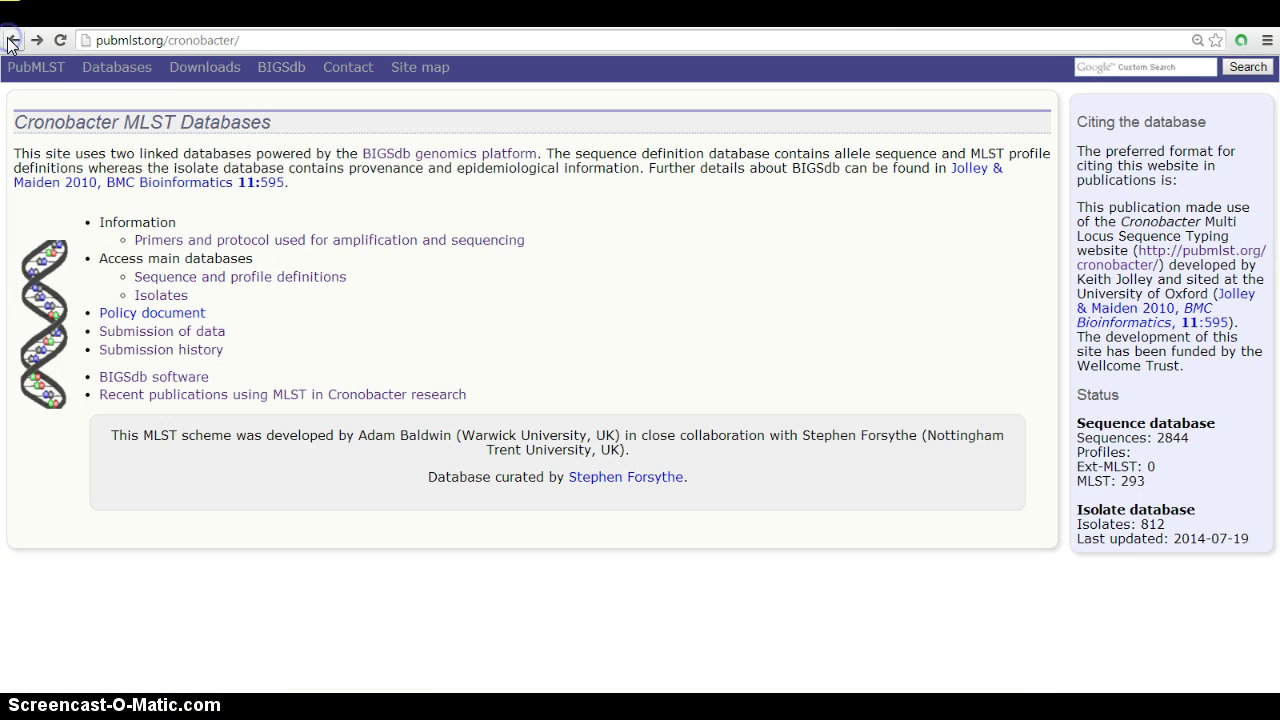
Step: Open the Sequence and profile definitions database and its Batch sequence query form
left_click(203, 285)
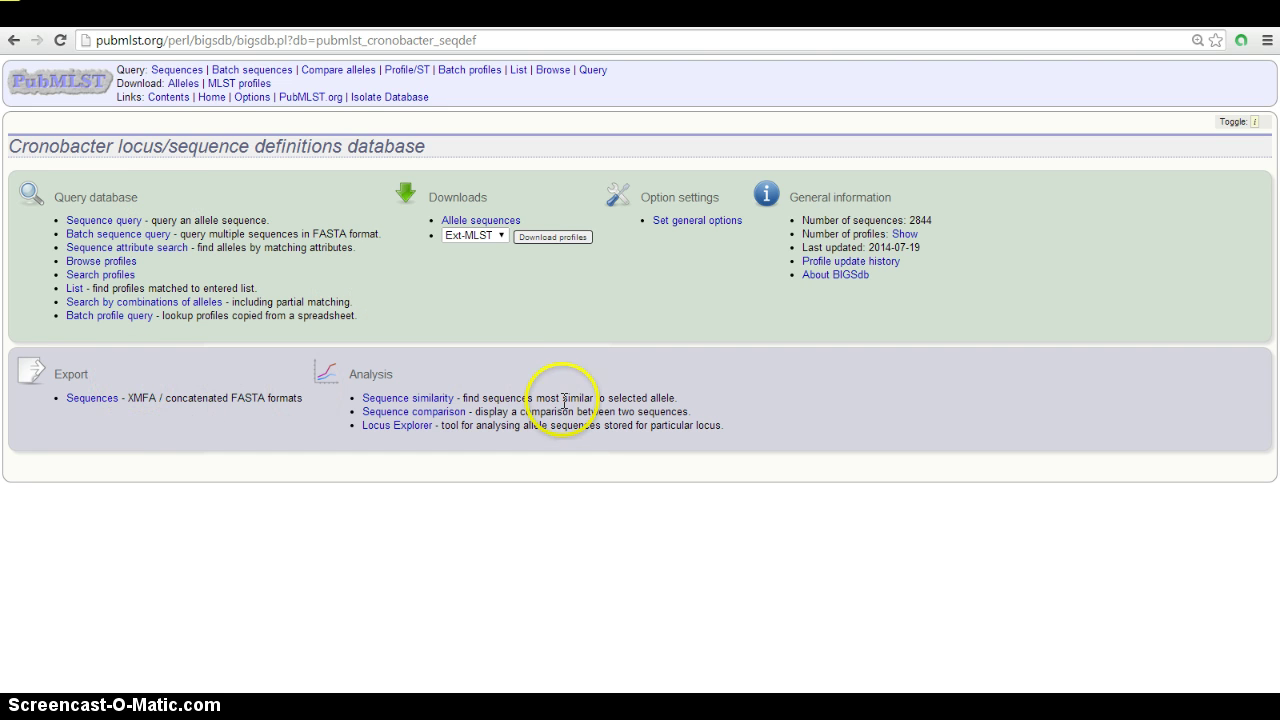
left_click(130, 236)
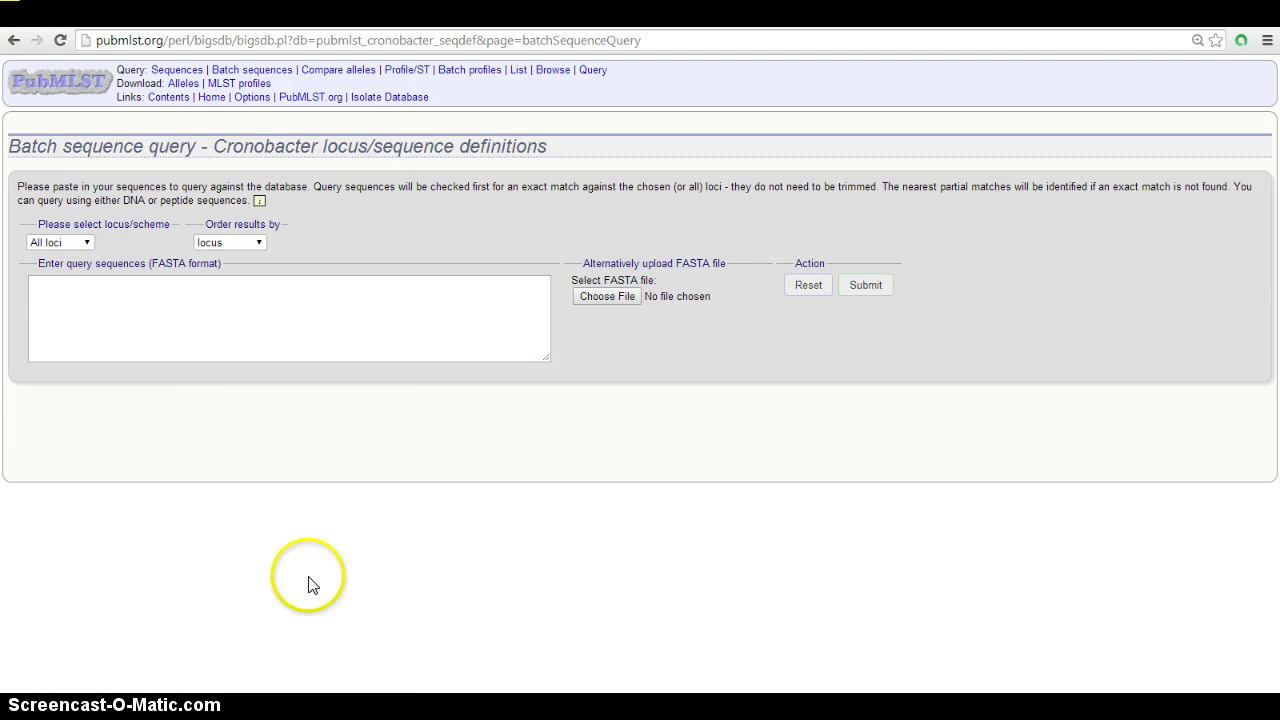
Step: Select all the FASTA sequences in the Word document for copying
key("alt+Tab")
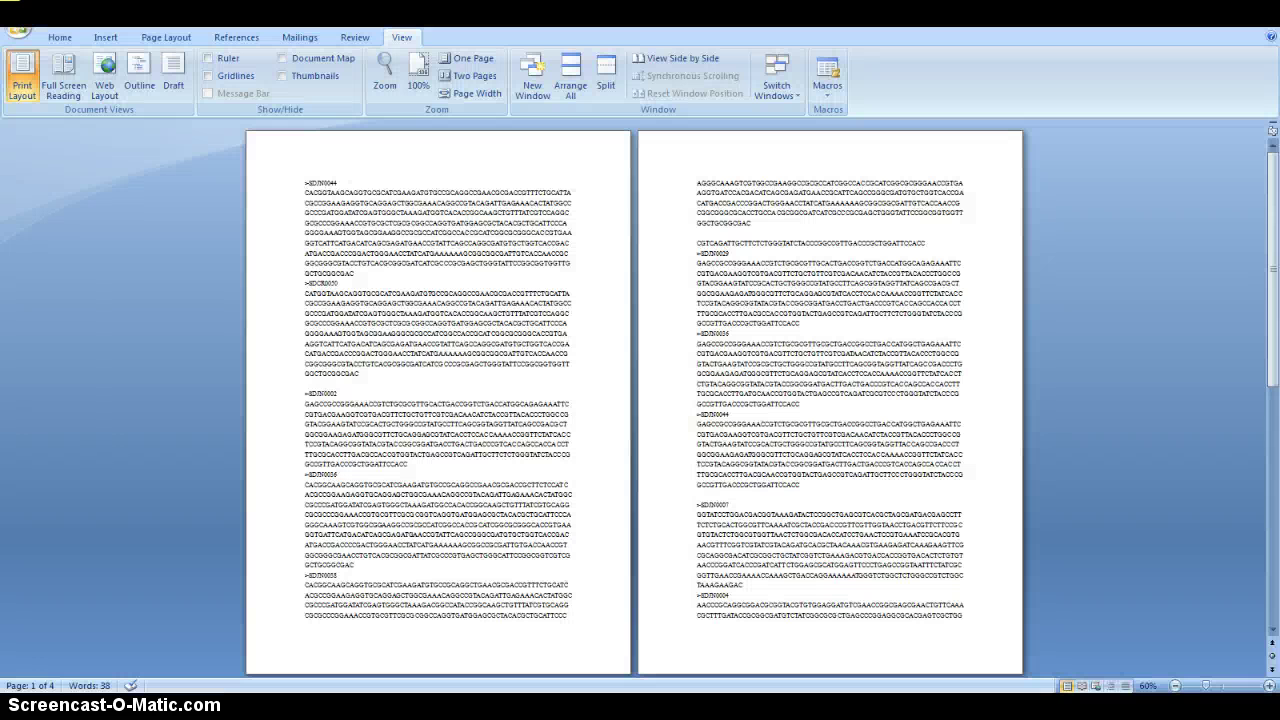
left_click_drag(1265, 343, 606, 322)
key("ctrl+a")
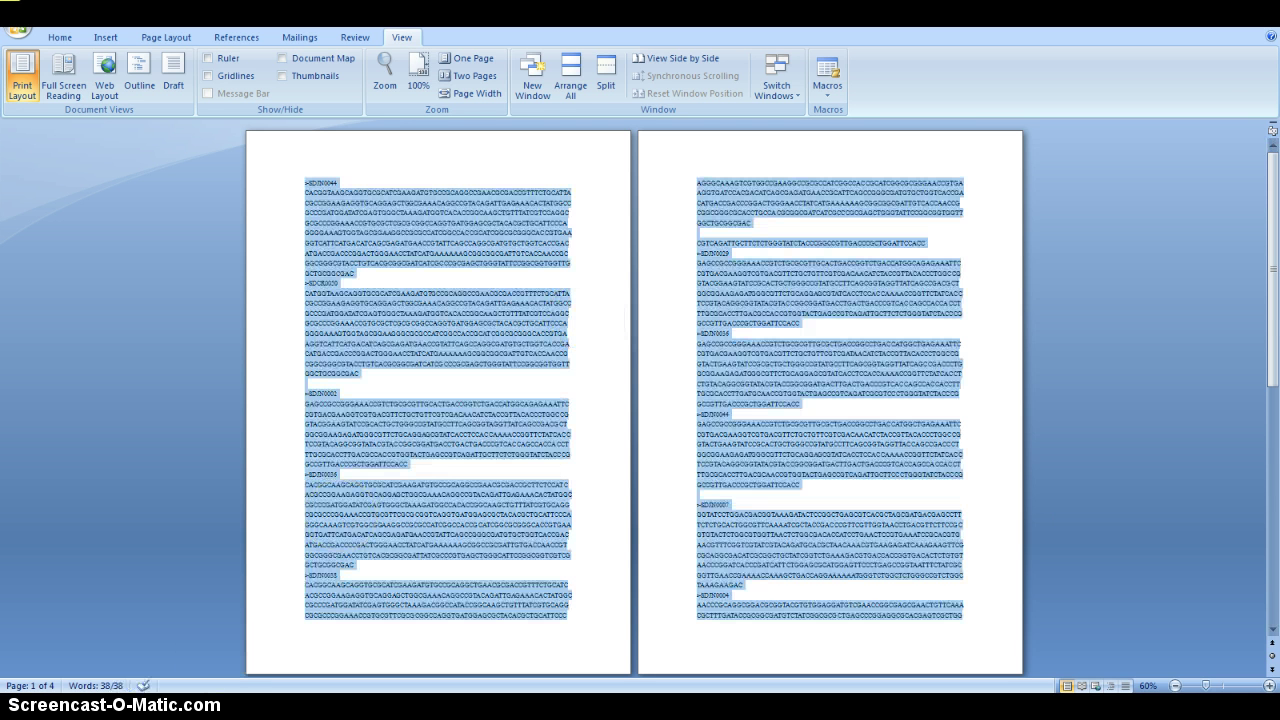
Step: Paste the sequences into the PubMLST query box and submit the batch query
key("alt+Tab")
left_click(123, 306)
right_click(123, 306)
left_click(165, 402)
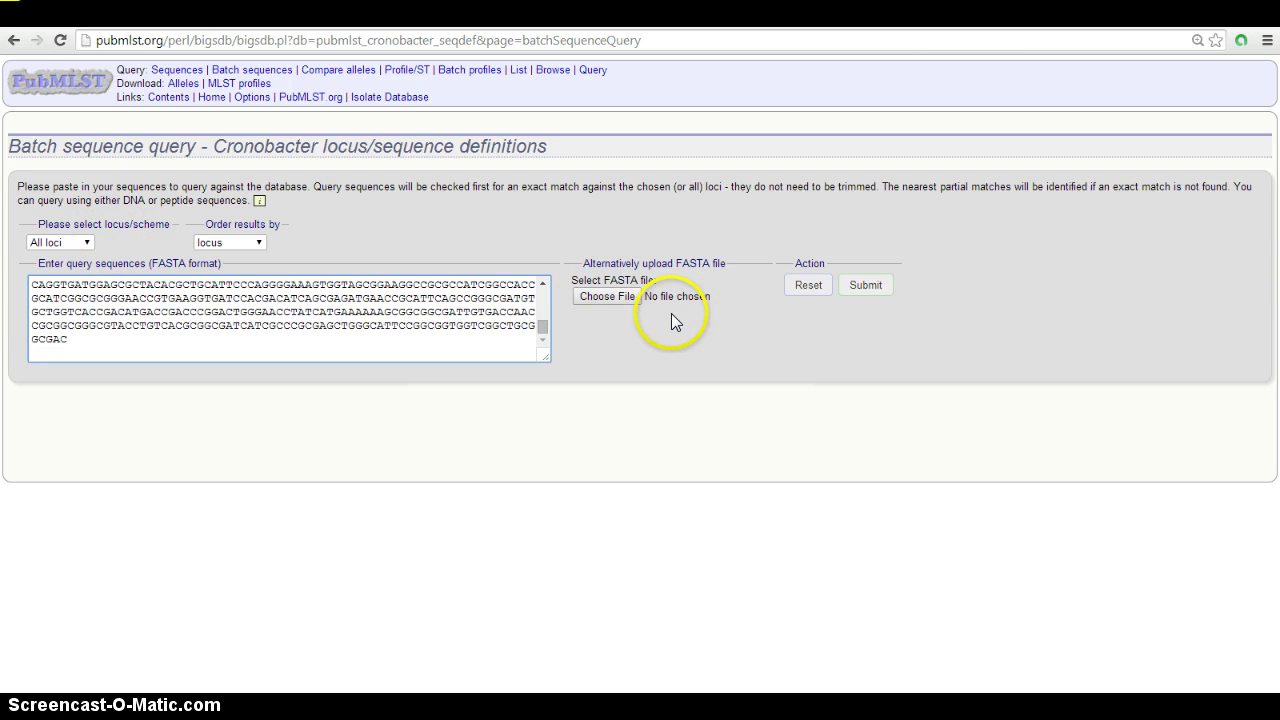
left_click(866, 287)
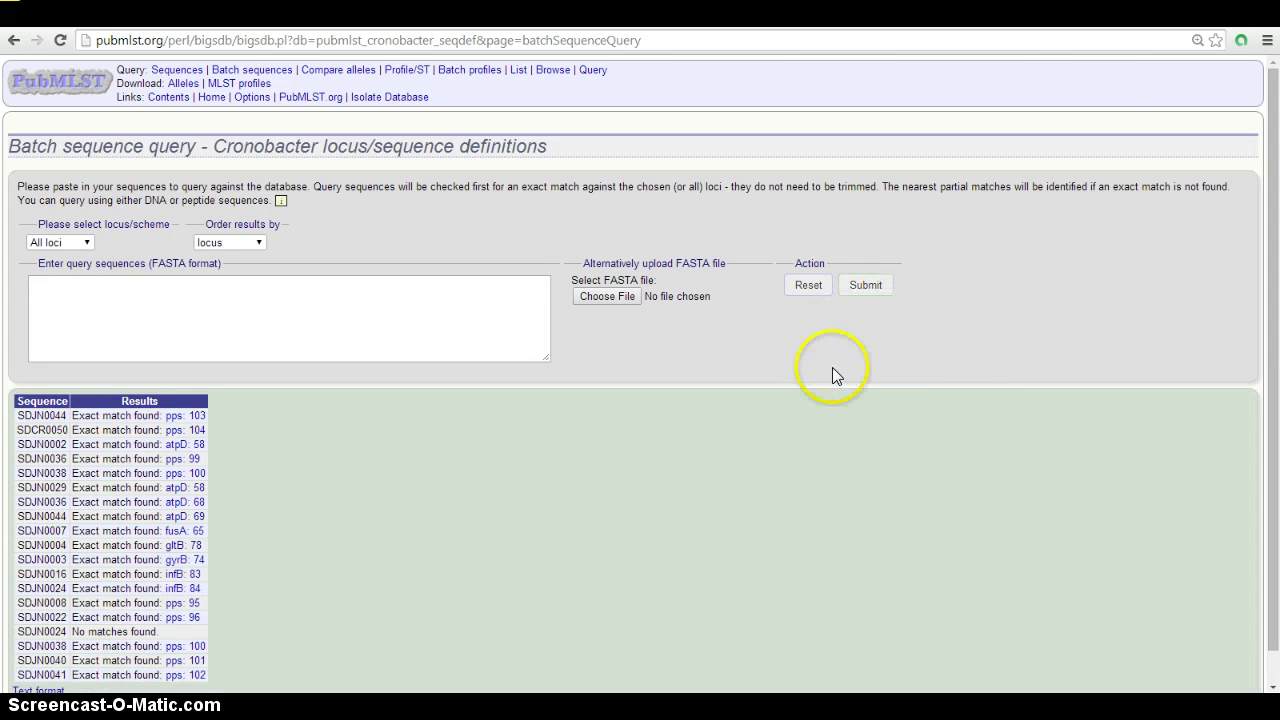
Step: Scroll through the results to review the 18 exact allele matches, such as atpD 58
left_click_drag(1272, 243, 1275, 320)
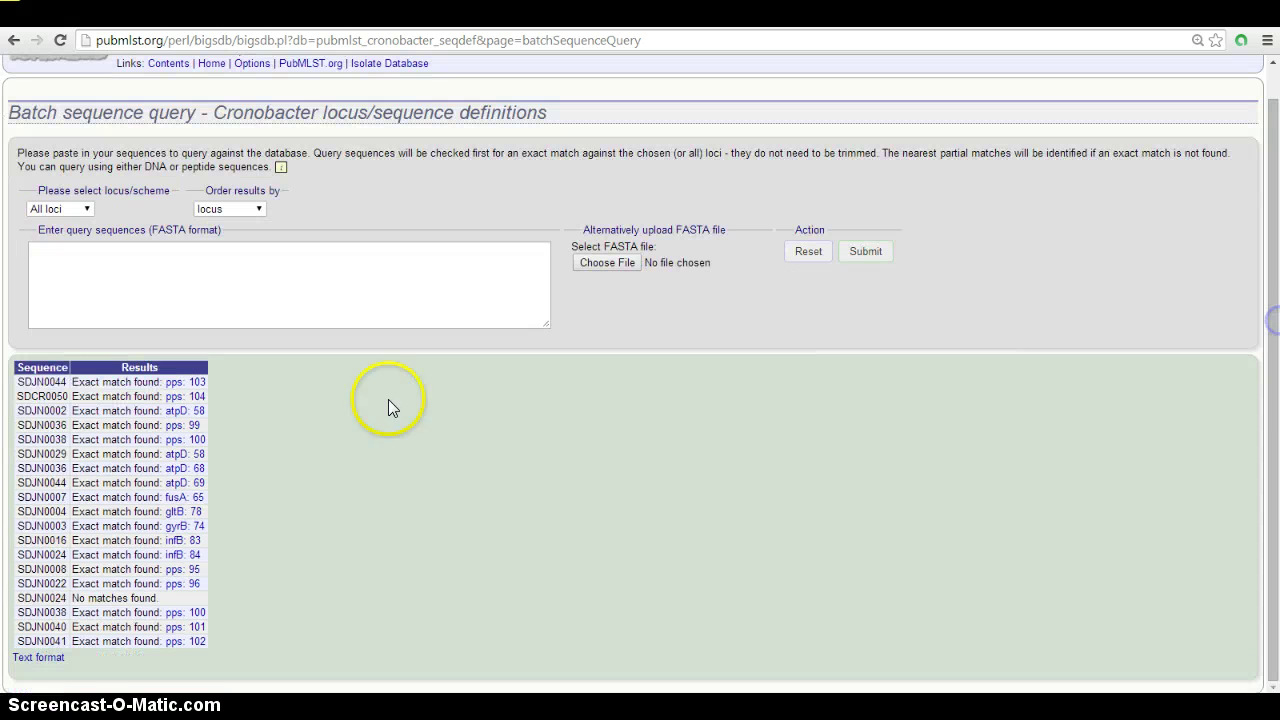
left_click(208, 406)
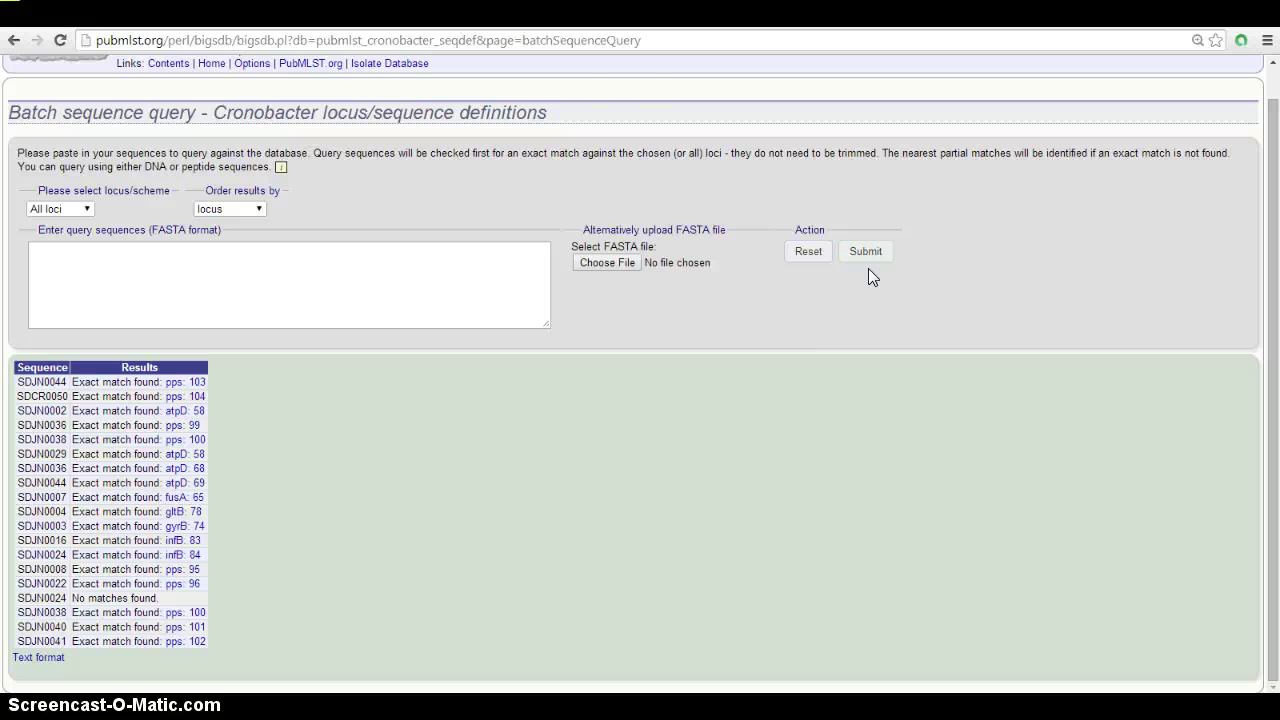
Step: Return to the database home, open Allele sequences, and download the MLST fusA FASTA file
left_click(13, 41)
left_click(13, 42)
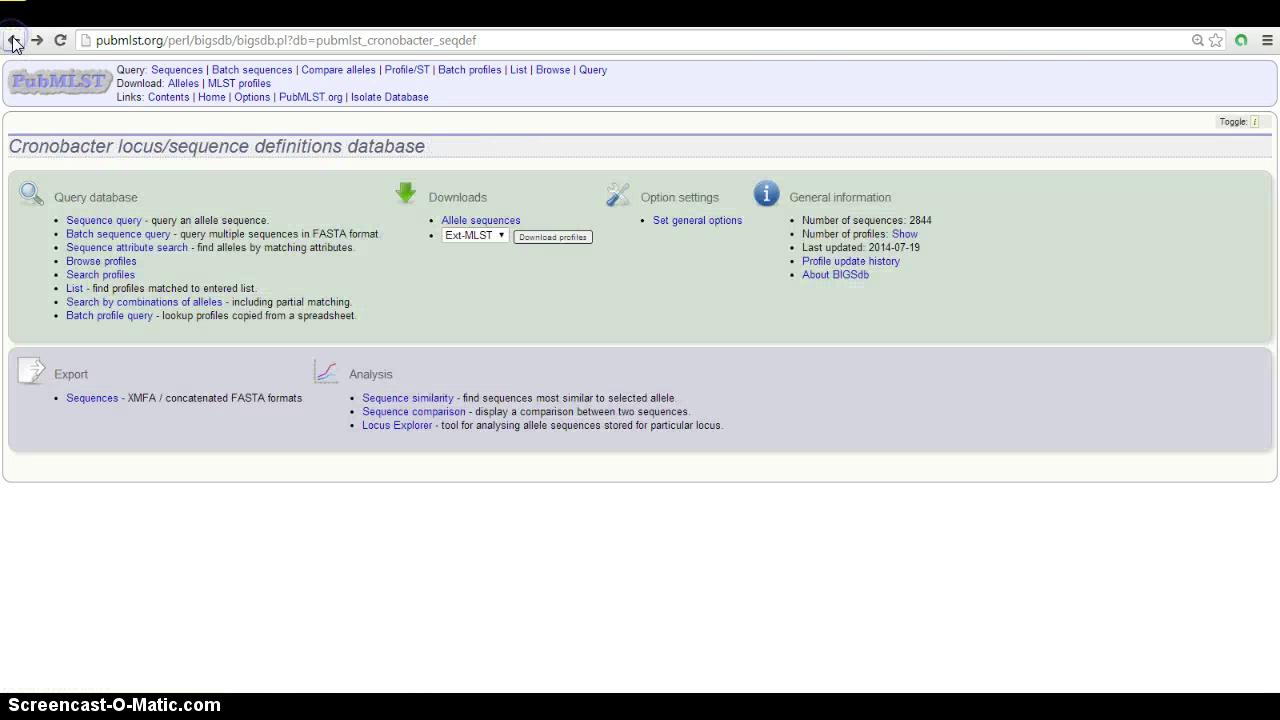
left_click(485, 224)
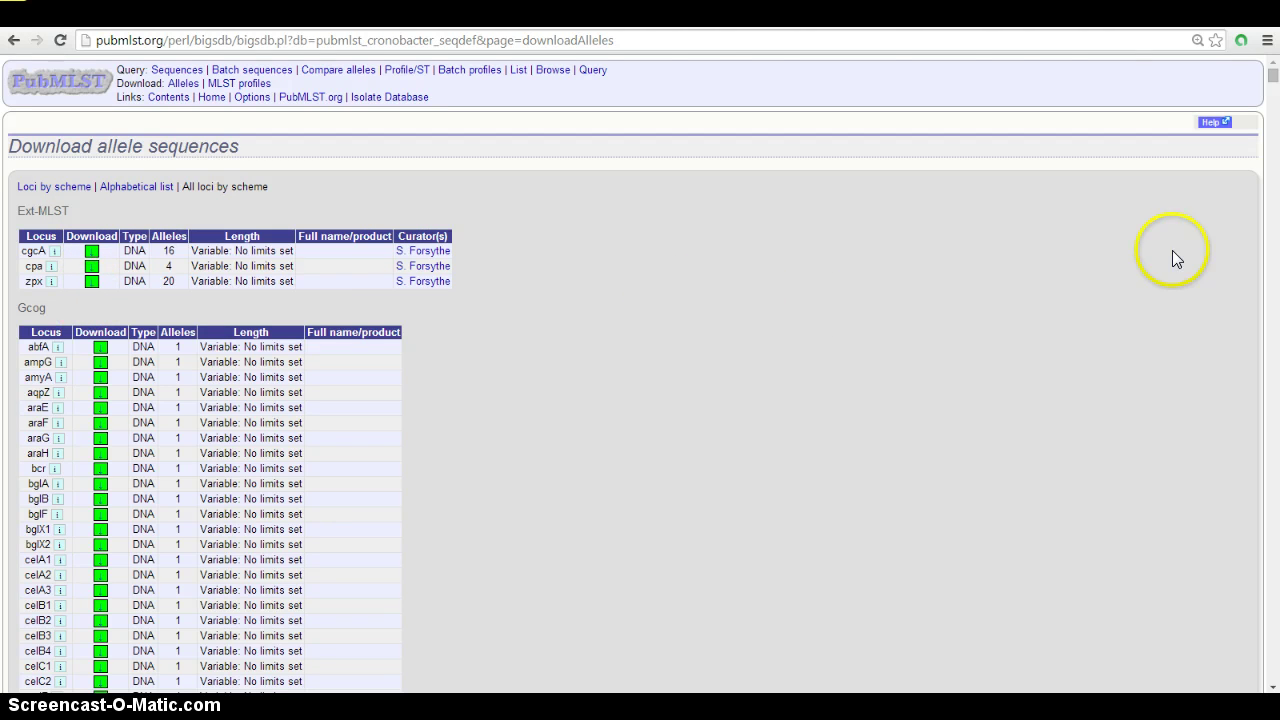
left_click(1273, 687)
left_click_drag(1273, 687, 1273, 687)
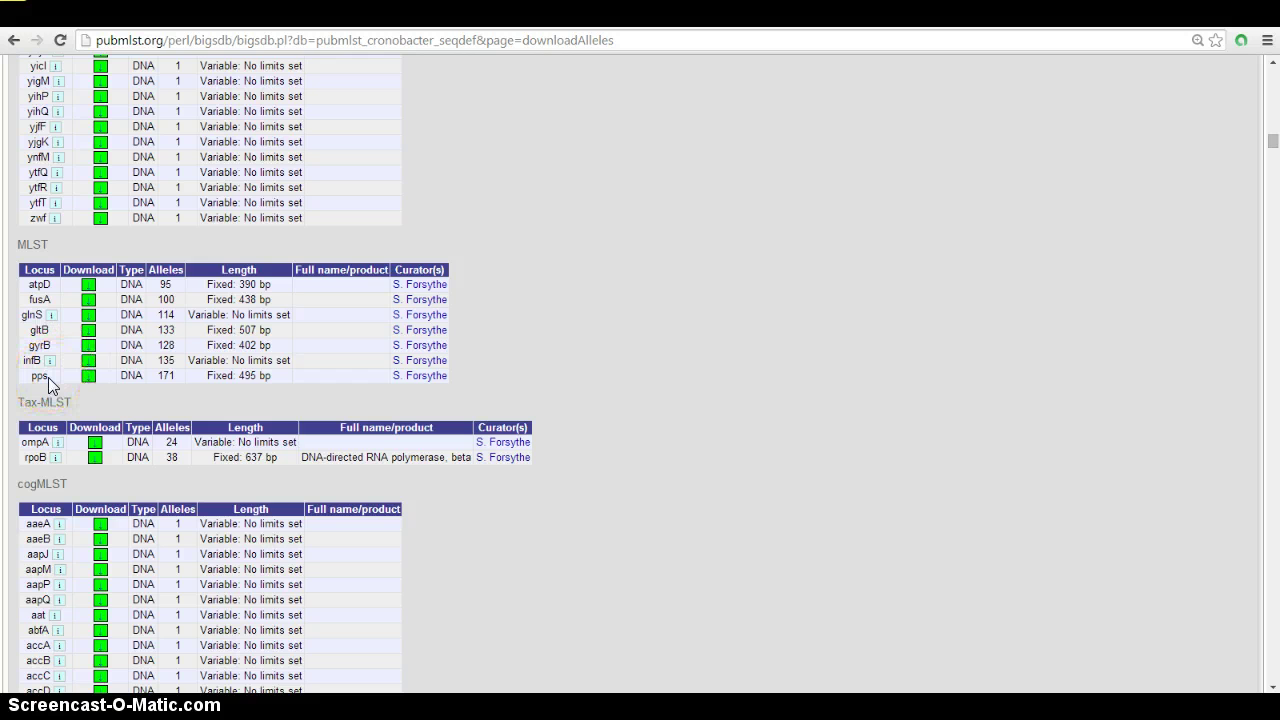
left_click(88, 300)
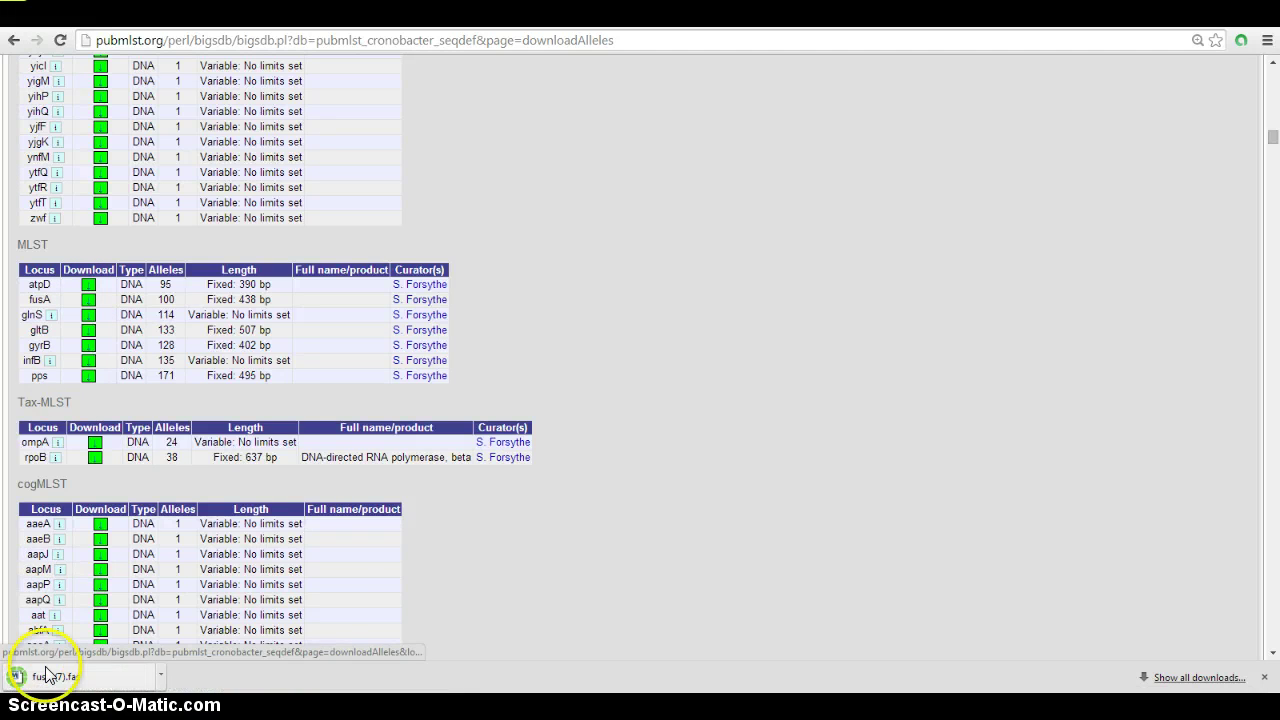
Step: Open the downloaded fusA file in MEGA's Alignment Explorer and view its Data menu
left_click(57, 676)
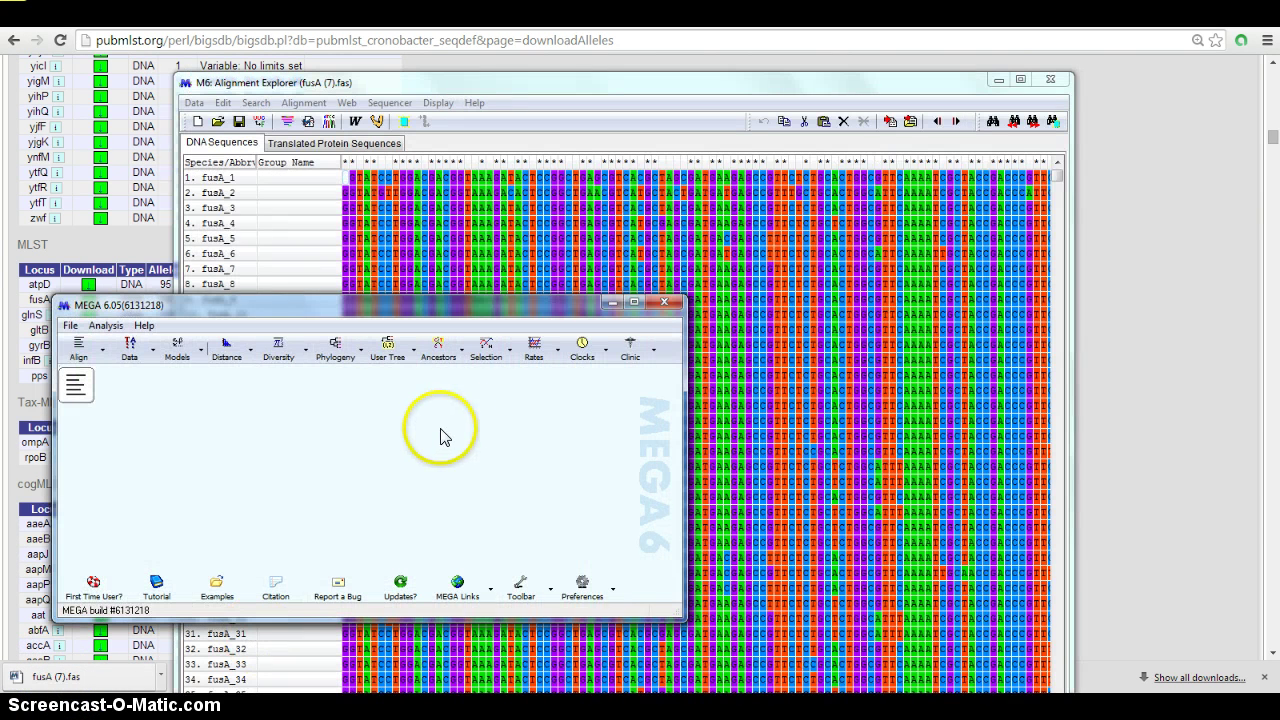
left_click(610, 301)
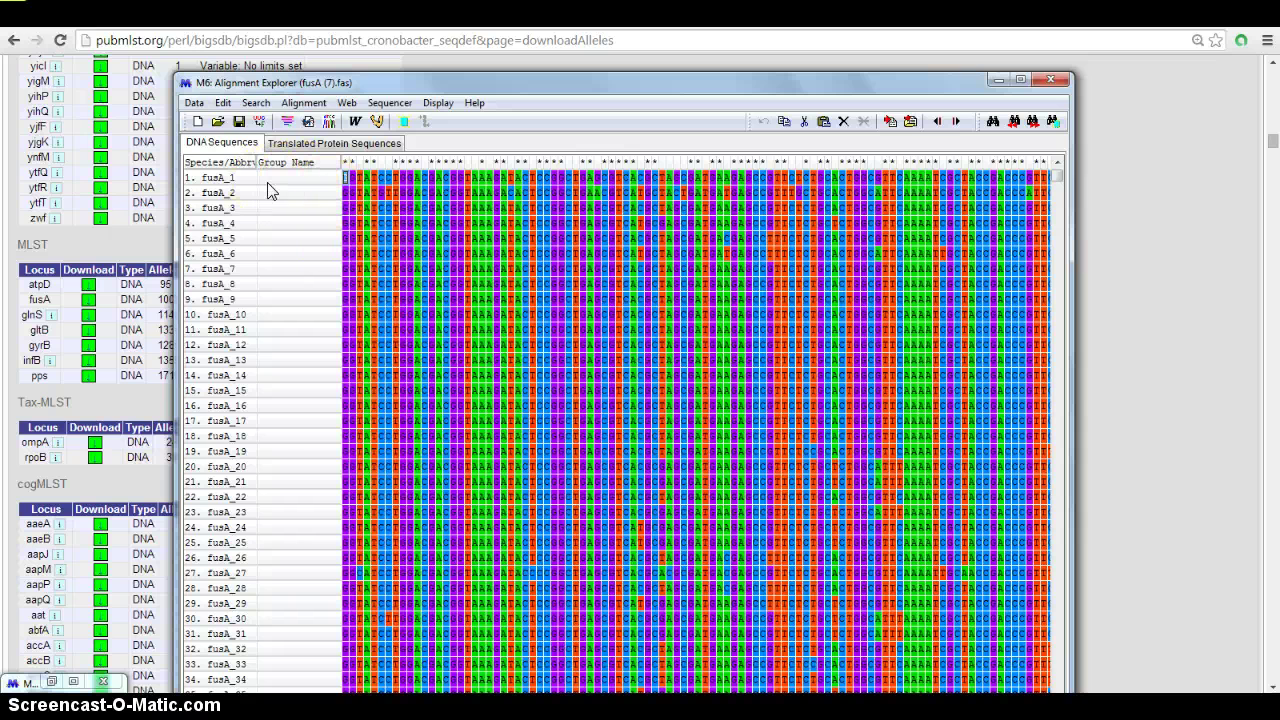
left_click(194, 102)
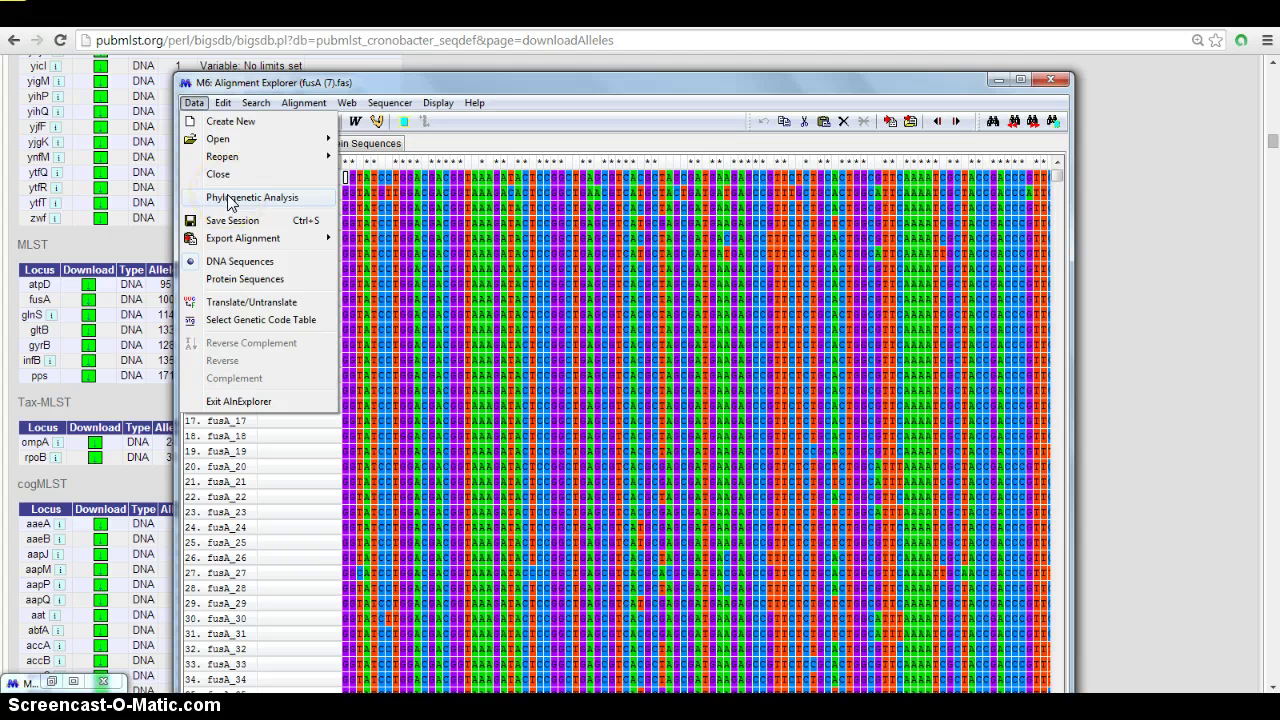
mouse_move(270, 240)
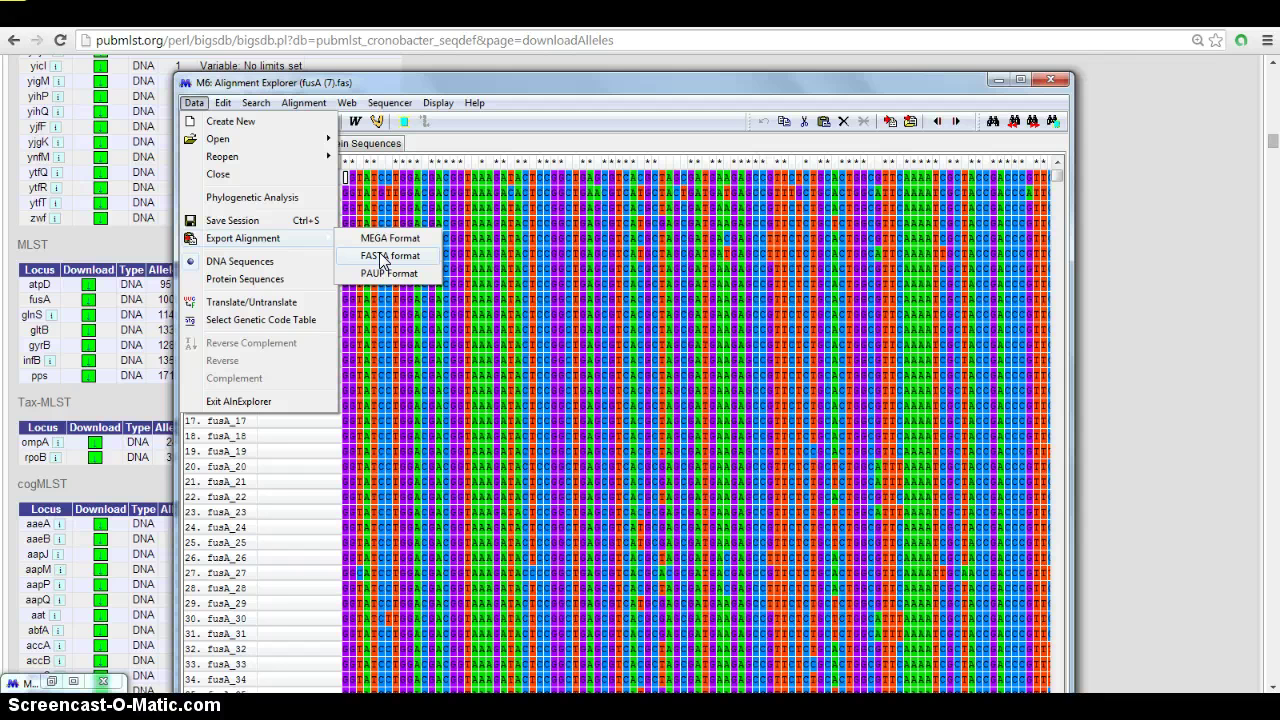
Step: Close the fusA alignment window, choosing not to save
left_click(1053, 79)
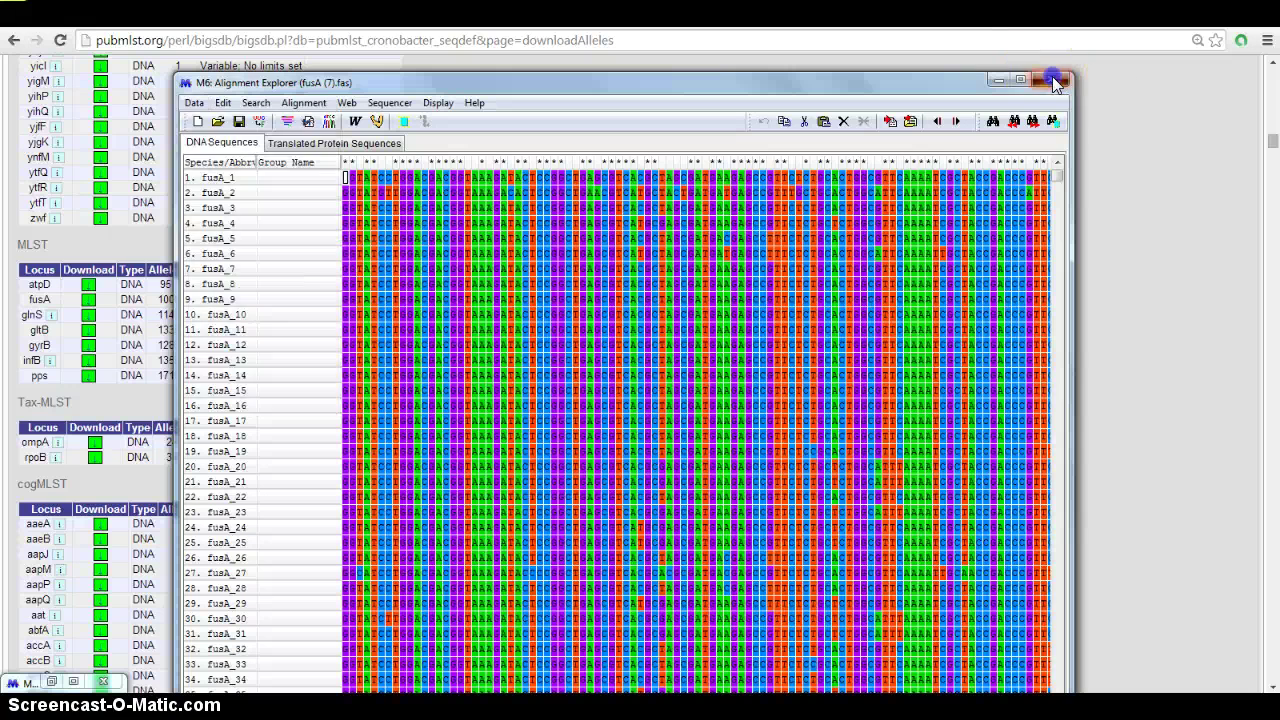
left_click(1053, 79)
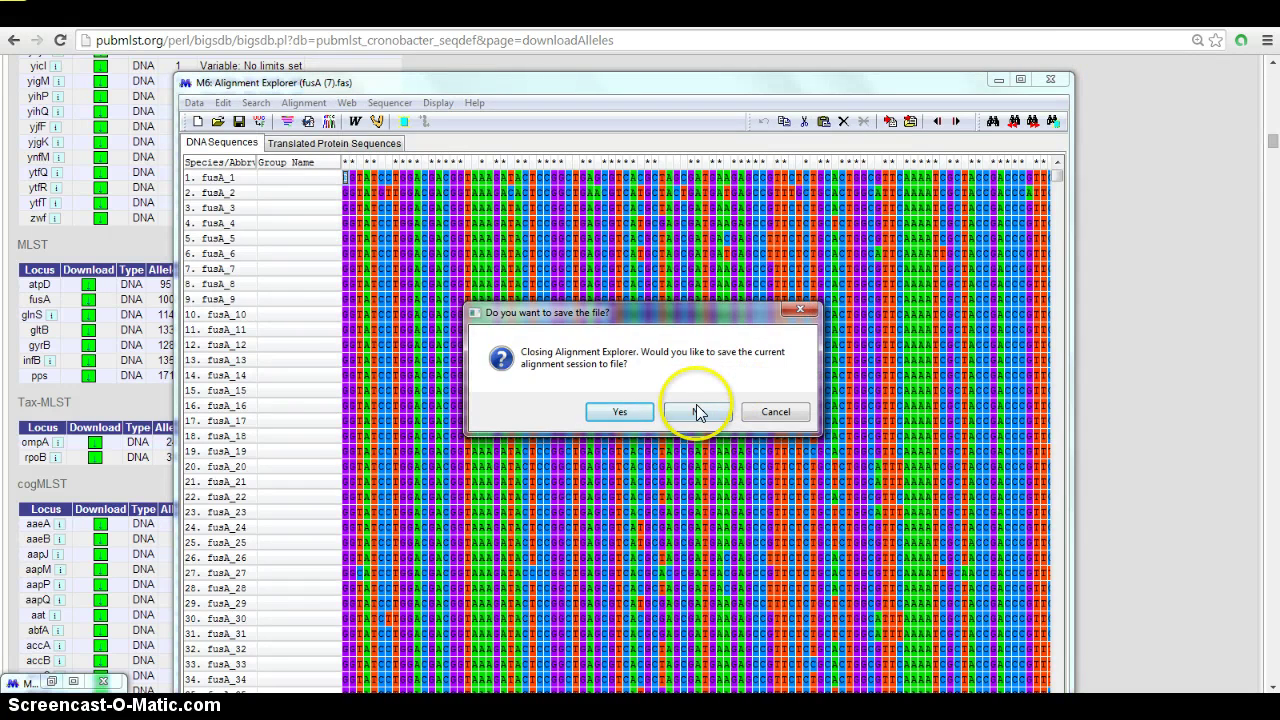
left_click(698, 412)
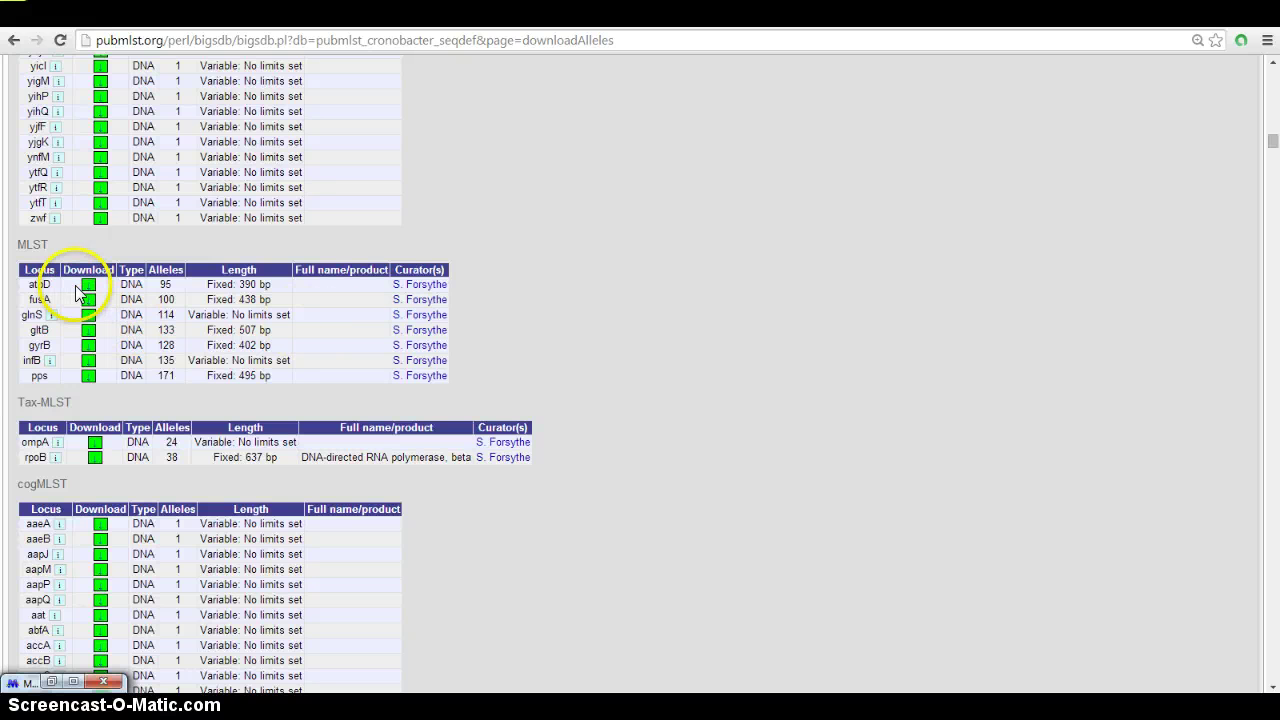
Step: Open the sequence export form for the MLST scheme
left_click(16, 41)
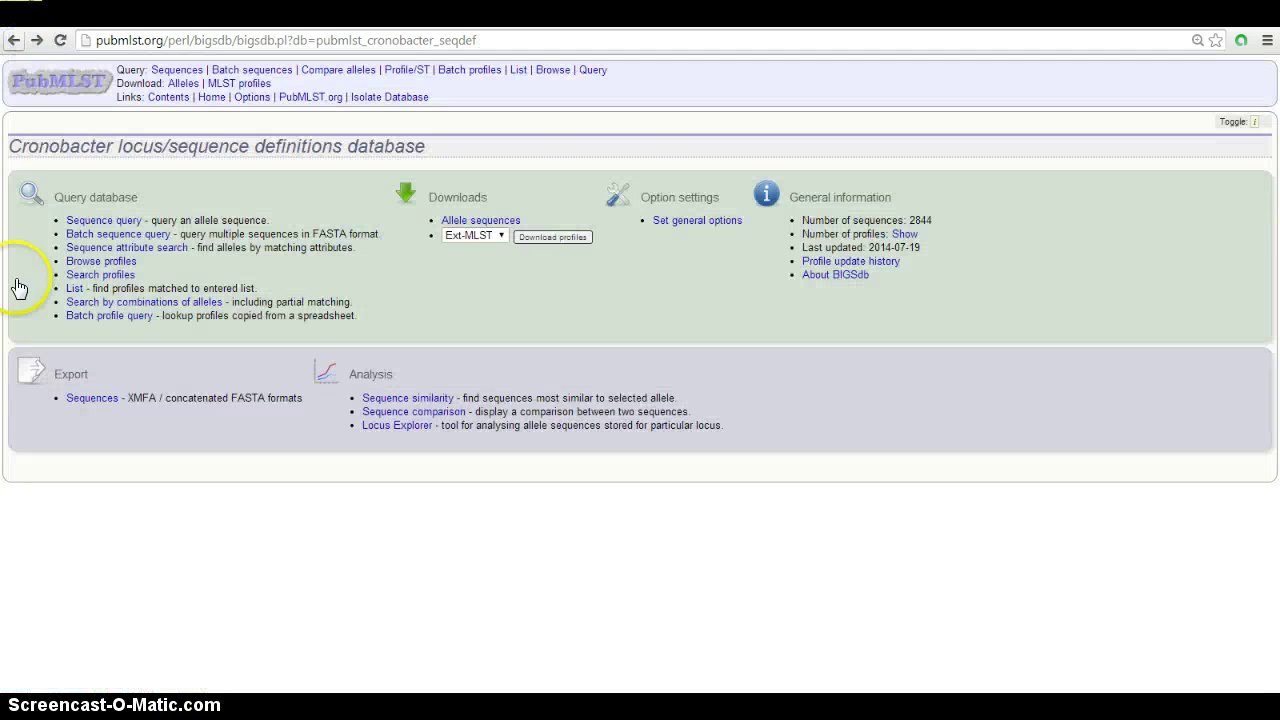
left_click(88, 399)
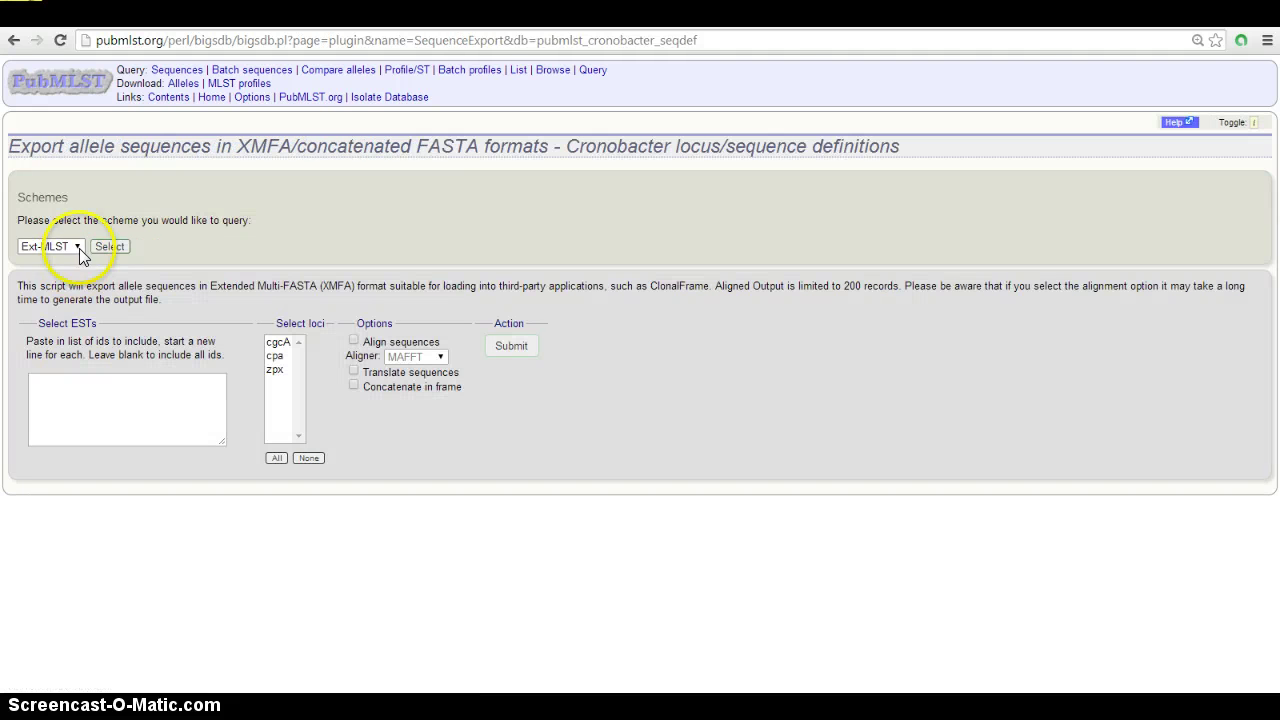
left_click(76, 246)
left_click(64, 281)
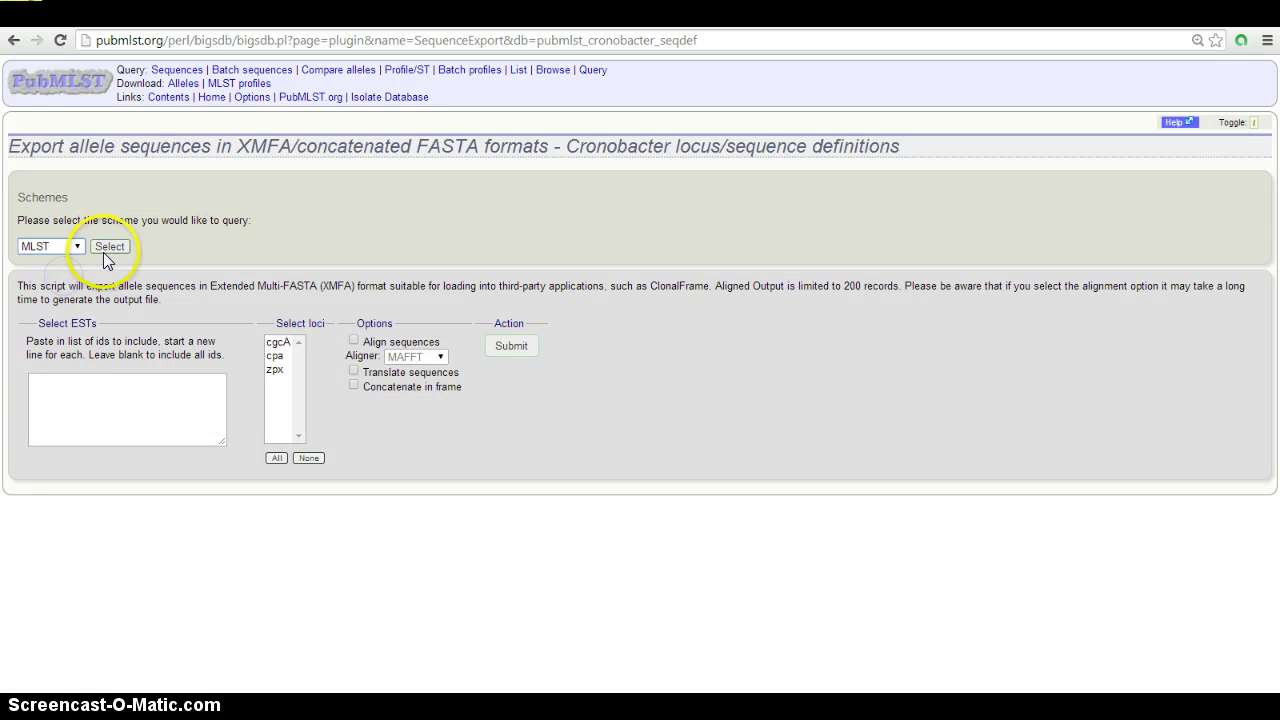
left_click(106, 250)
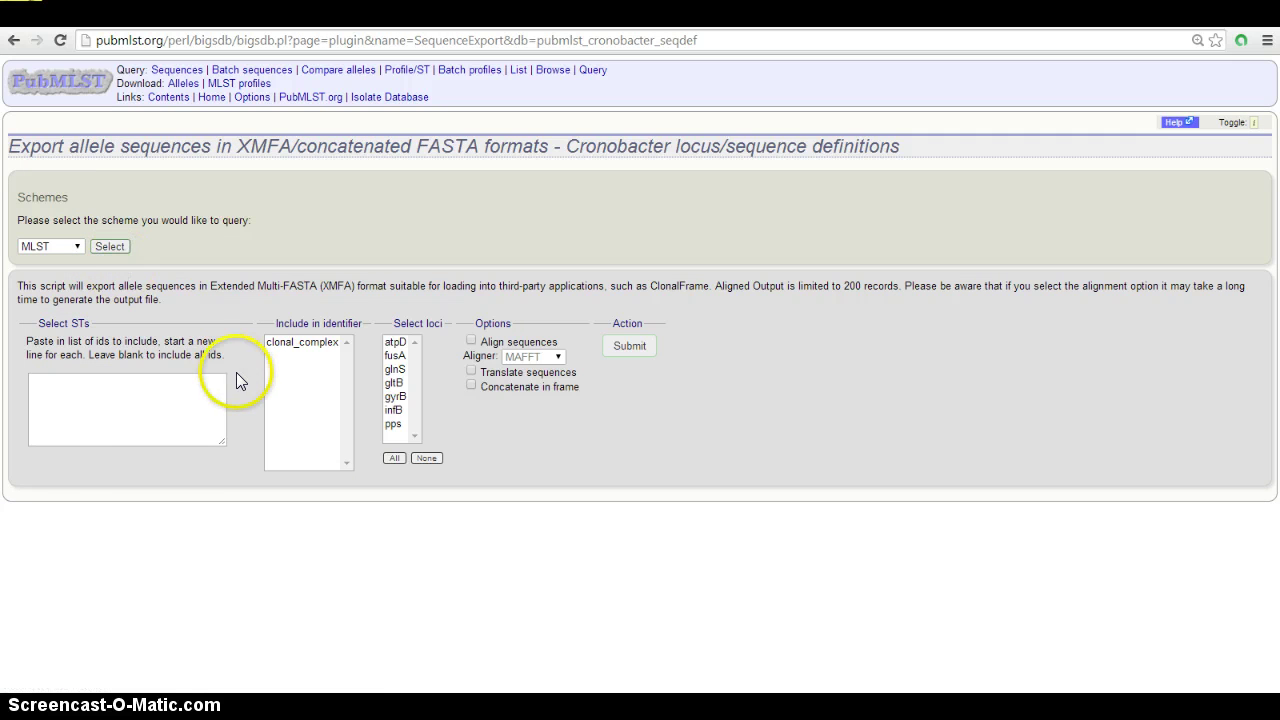
Step: Export all seven MLST loci aligned, with clonal_complex in the identifiers
left_click(299, 343)
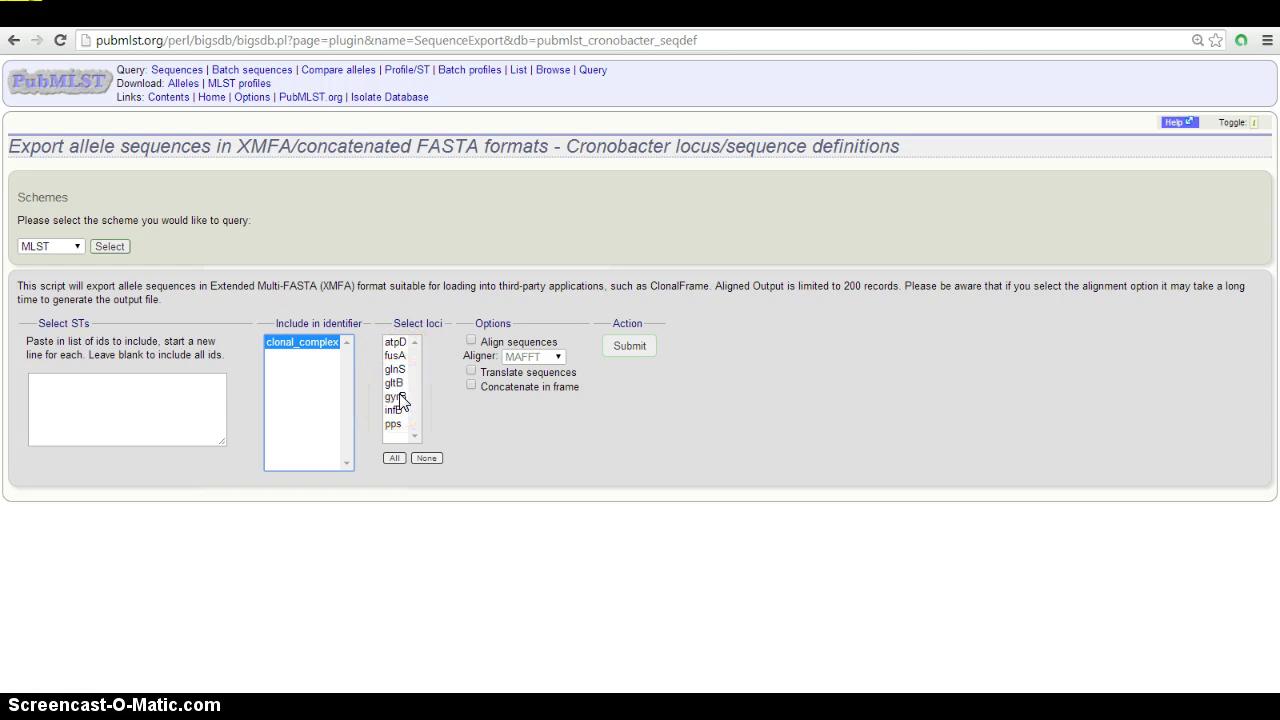
left_click(393, 457)
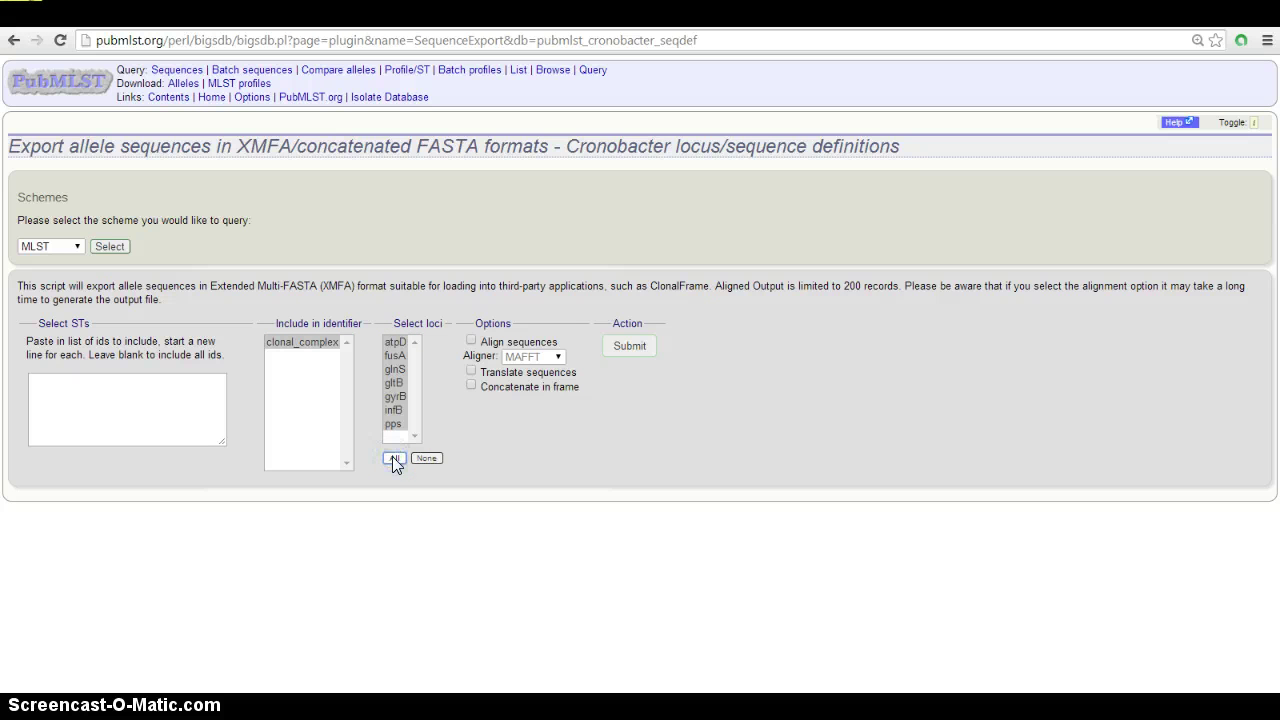
left_click(470, 342)
left_click(628, 345)
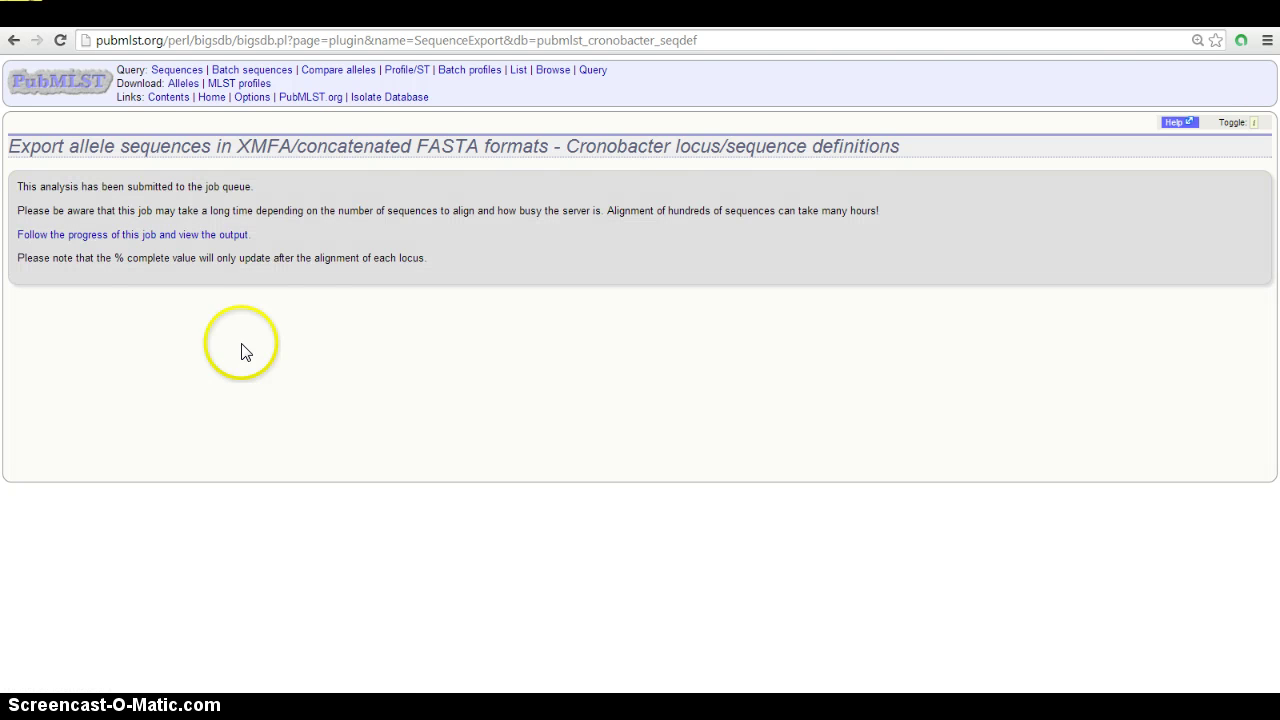
Step: Check the export job's status, first in queue with no output yet, then return
left_click(168, 238)
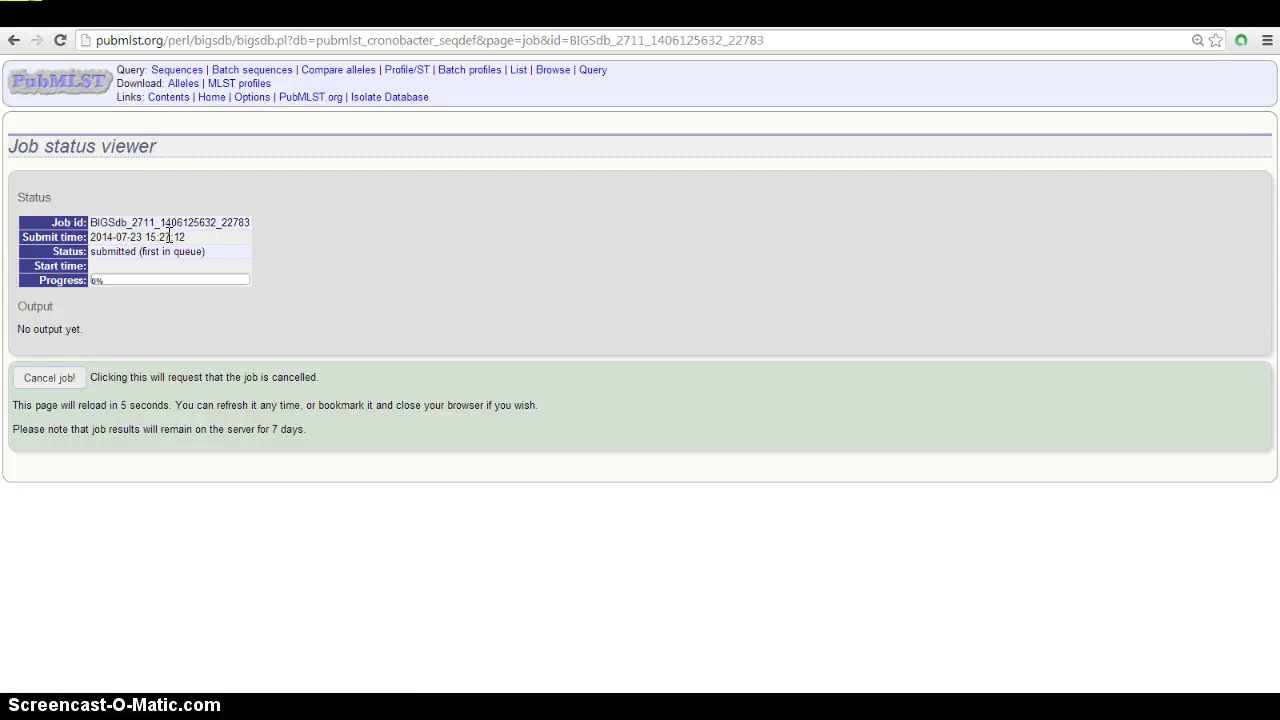
right_click(13, 41)
Step: Navigate back through the browser history to the database home page
left_click(434, 249)
left_click(35, 41)
left_click(13, 41)
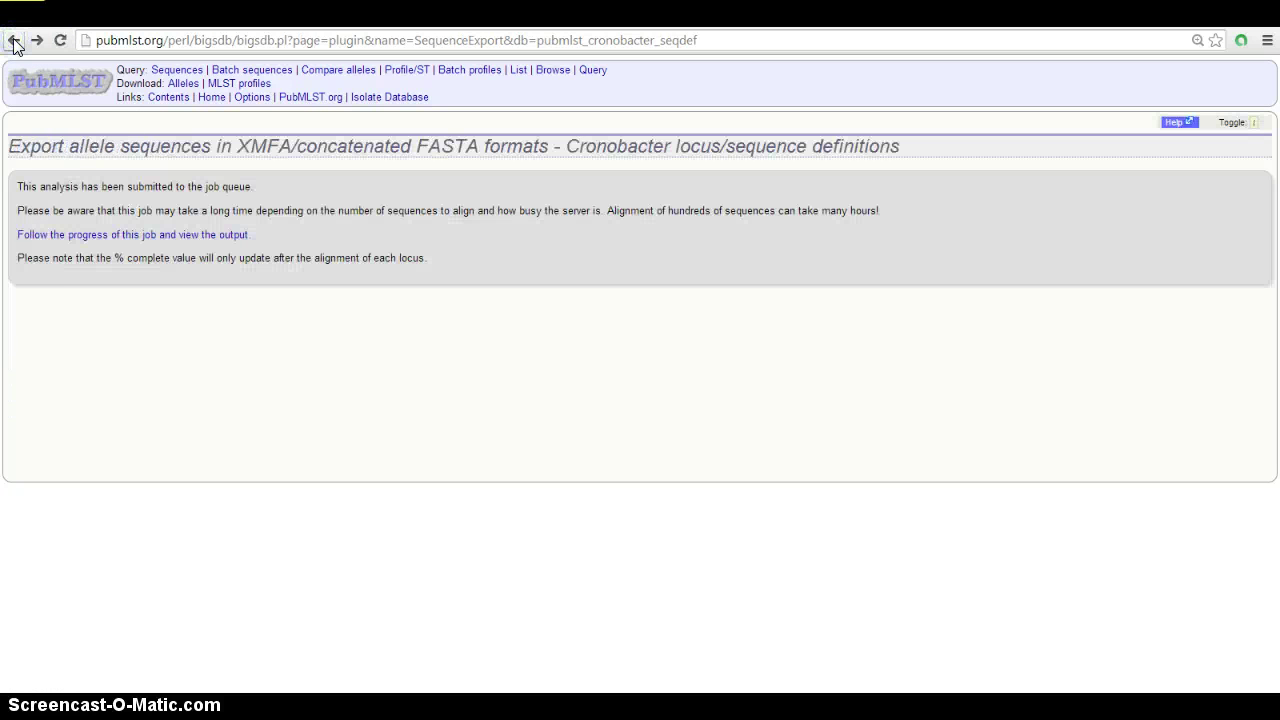
left_click(13, 41)
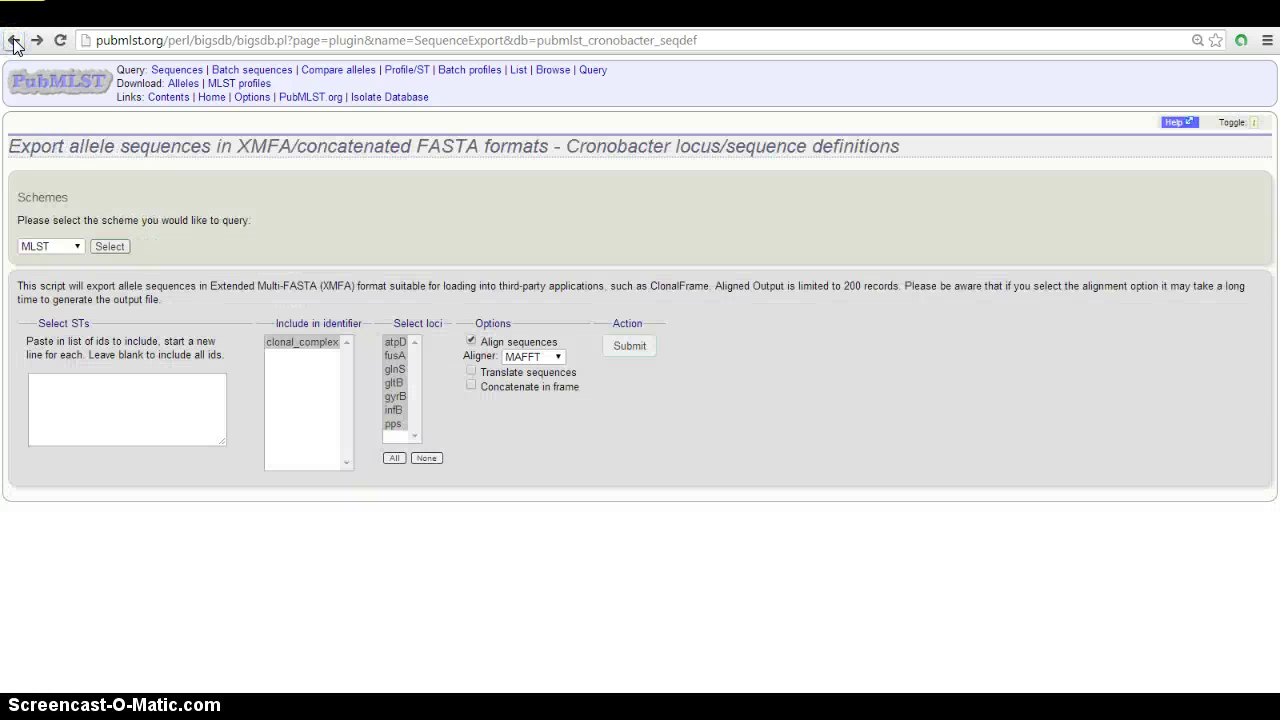
right_click(13, 41)
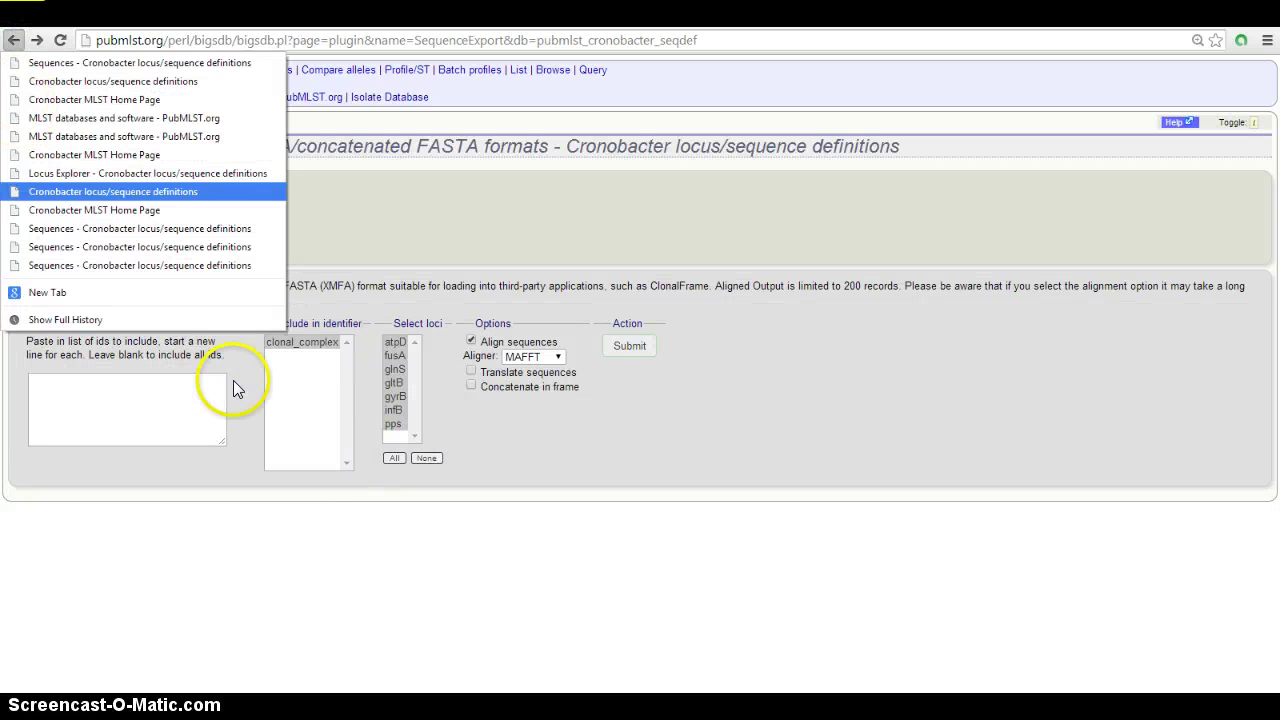
left_click(14, 41)
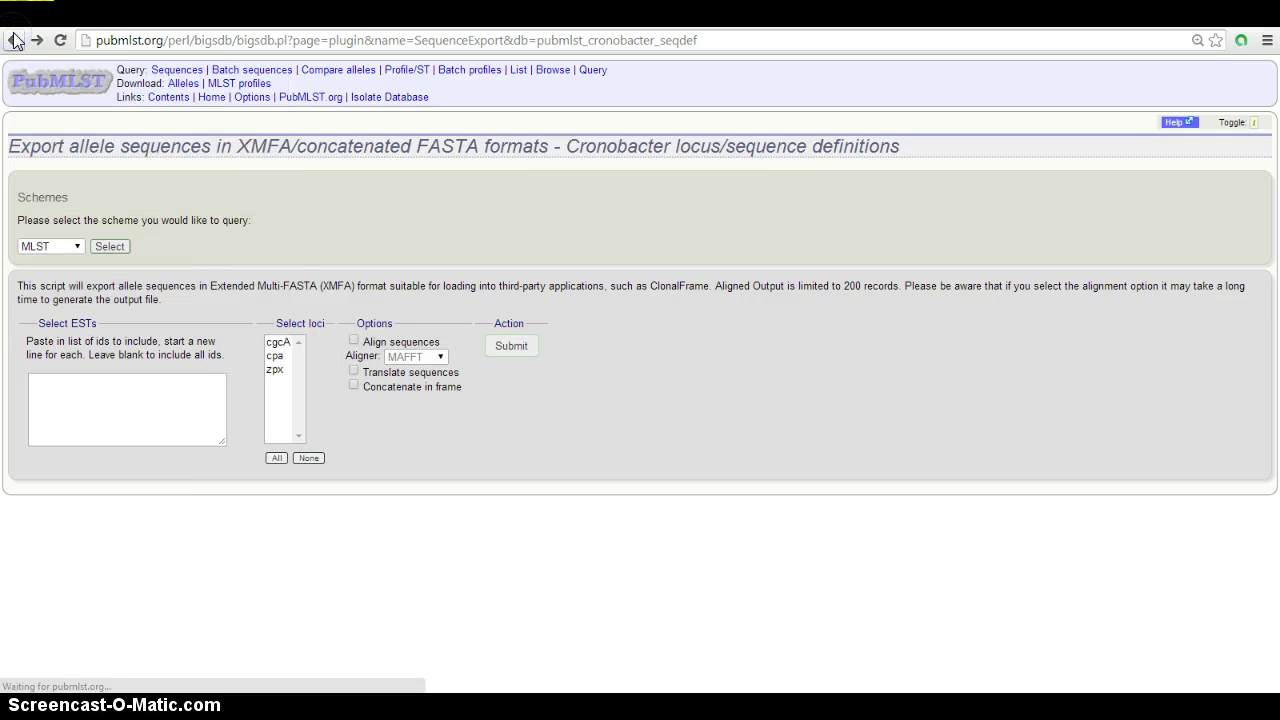
left_click(14, 41)
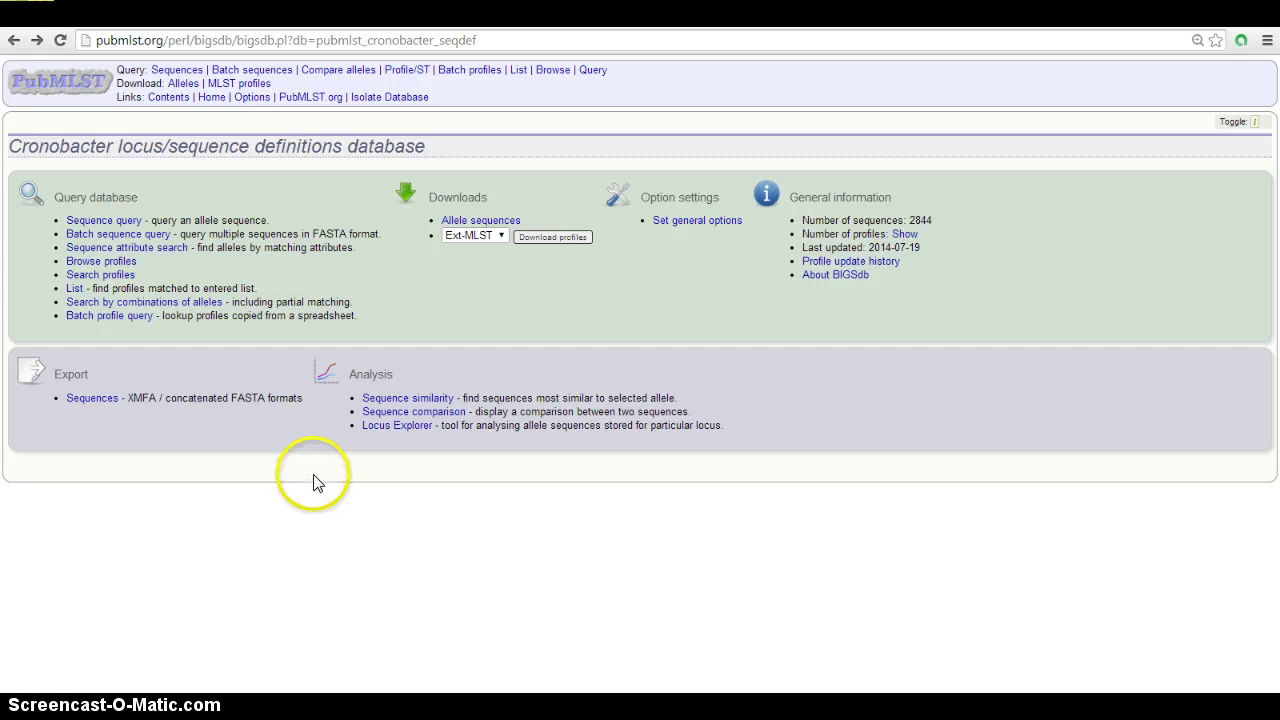
Step: Run a sequence similarity search for atpD allele 5, topped by atpD 11 at 99.74%
left_click(412, 400)
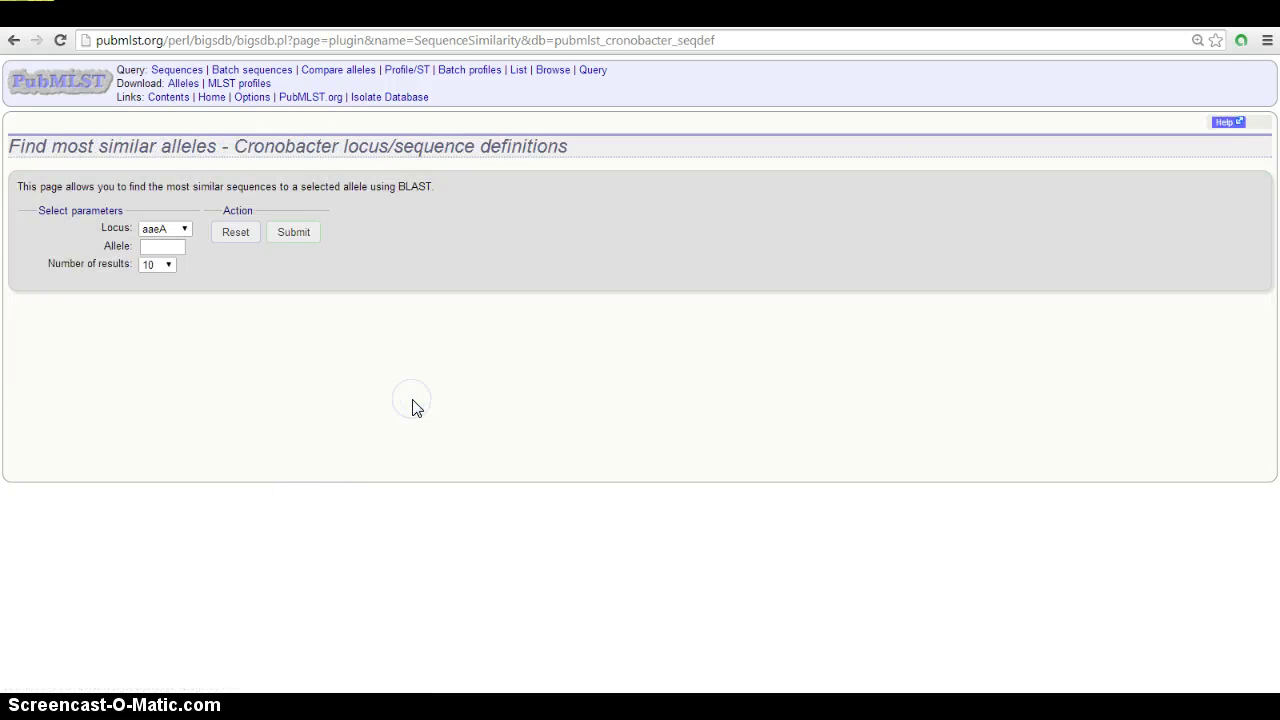
left_click(185, 228)
left_click(184, 487)
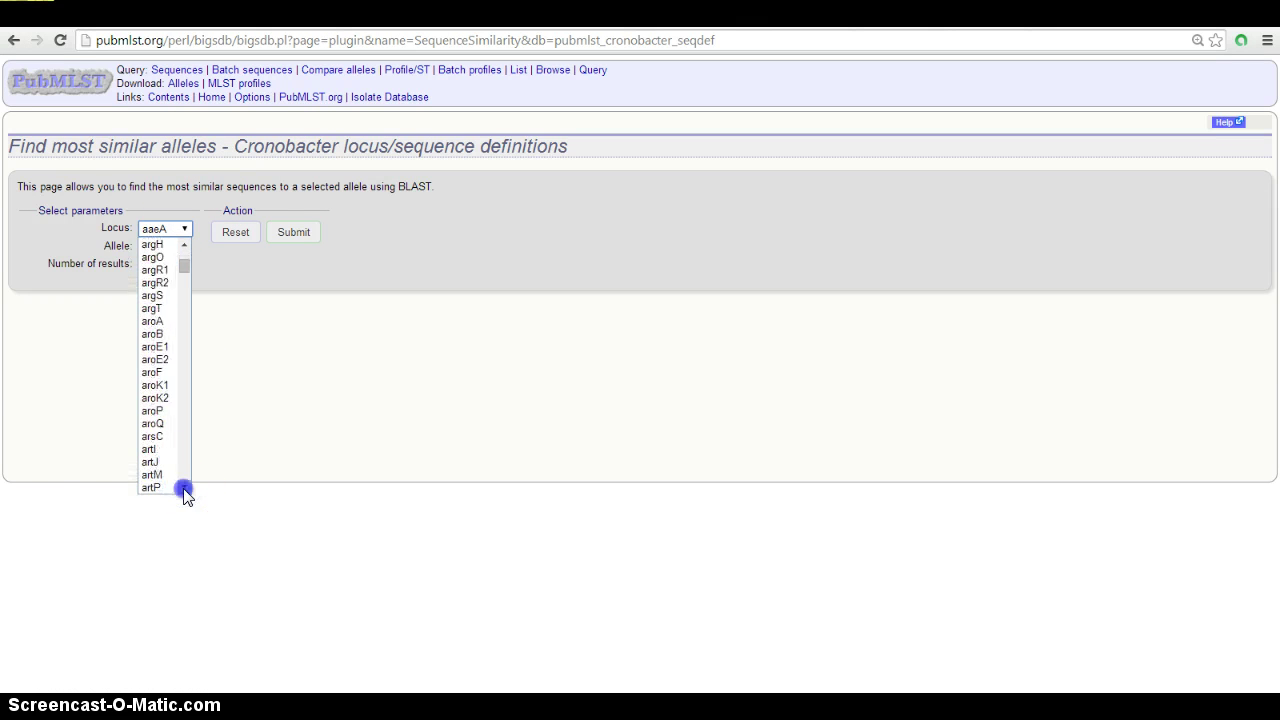
left_click(184, 490)
left_click(184, 490)
left_click(184, 490)
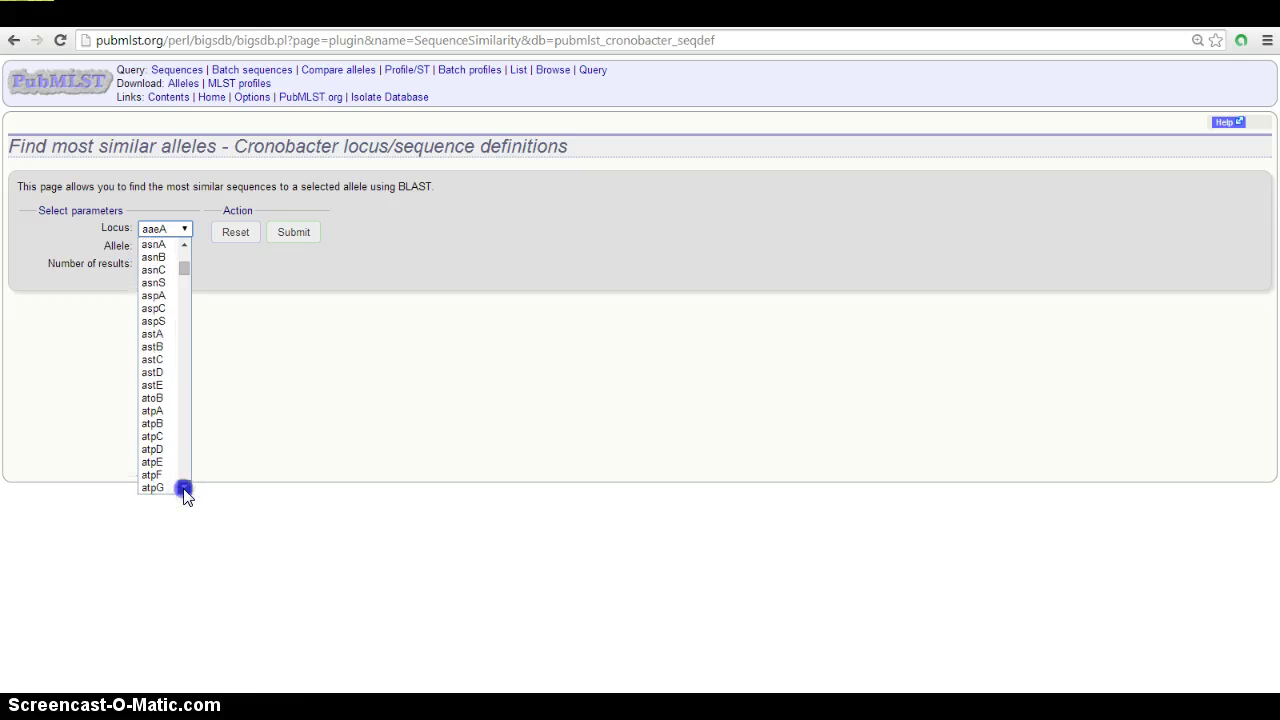
left_click_drag(157, 429, 165, 458)
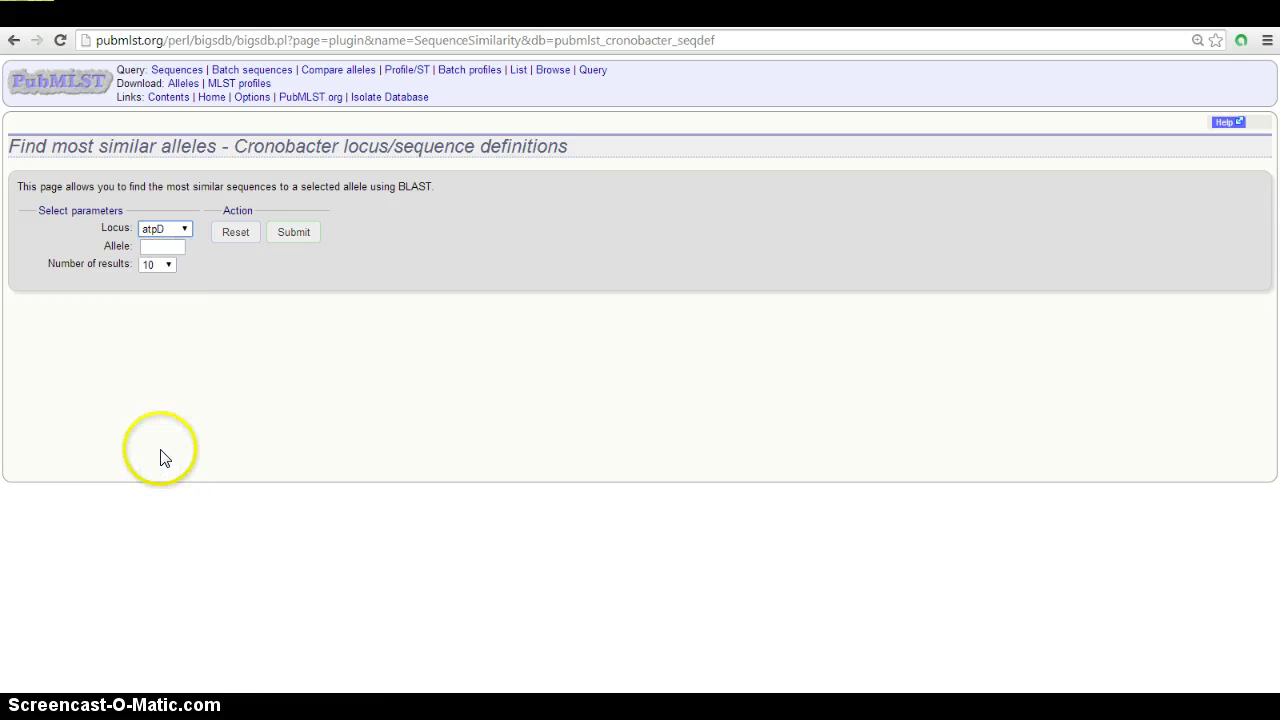
left_click(164, 248)
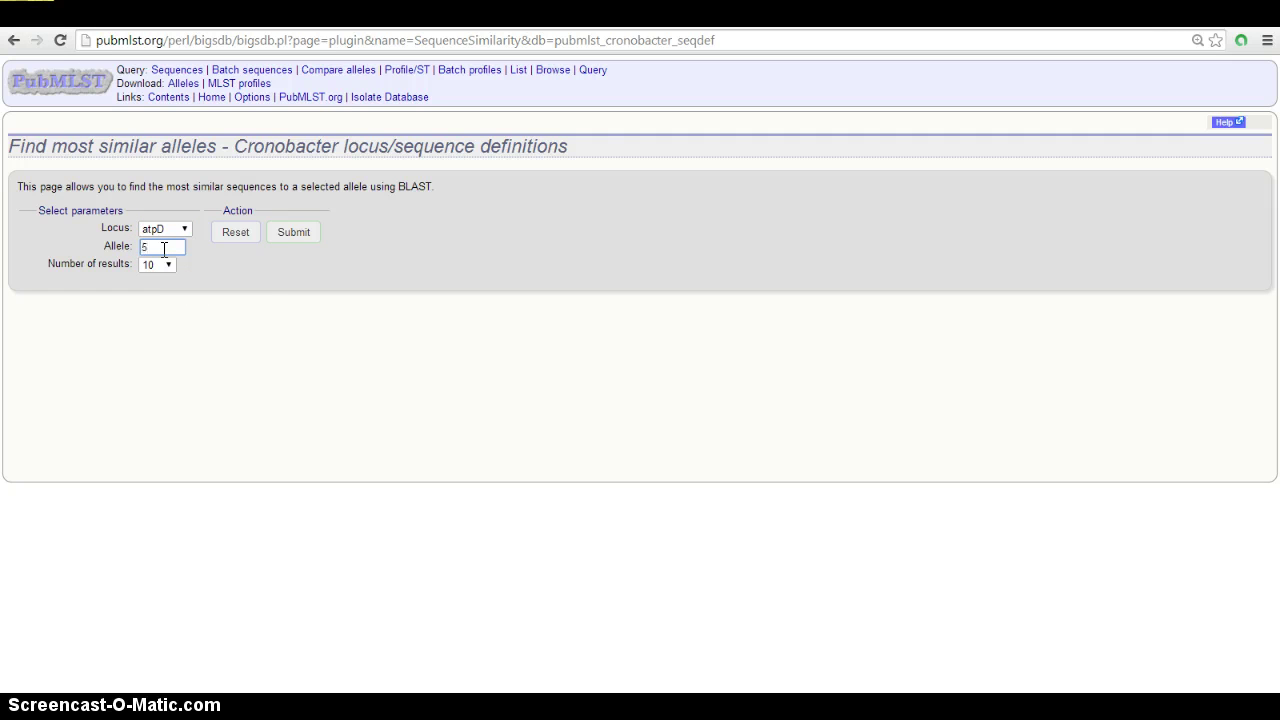
left_click(297, 234)
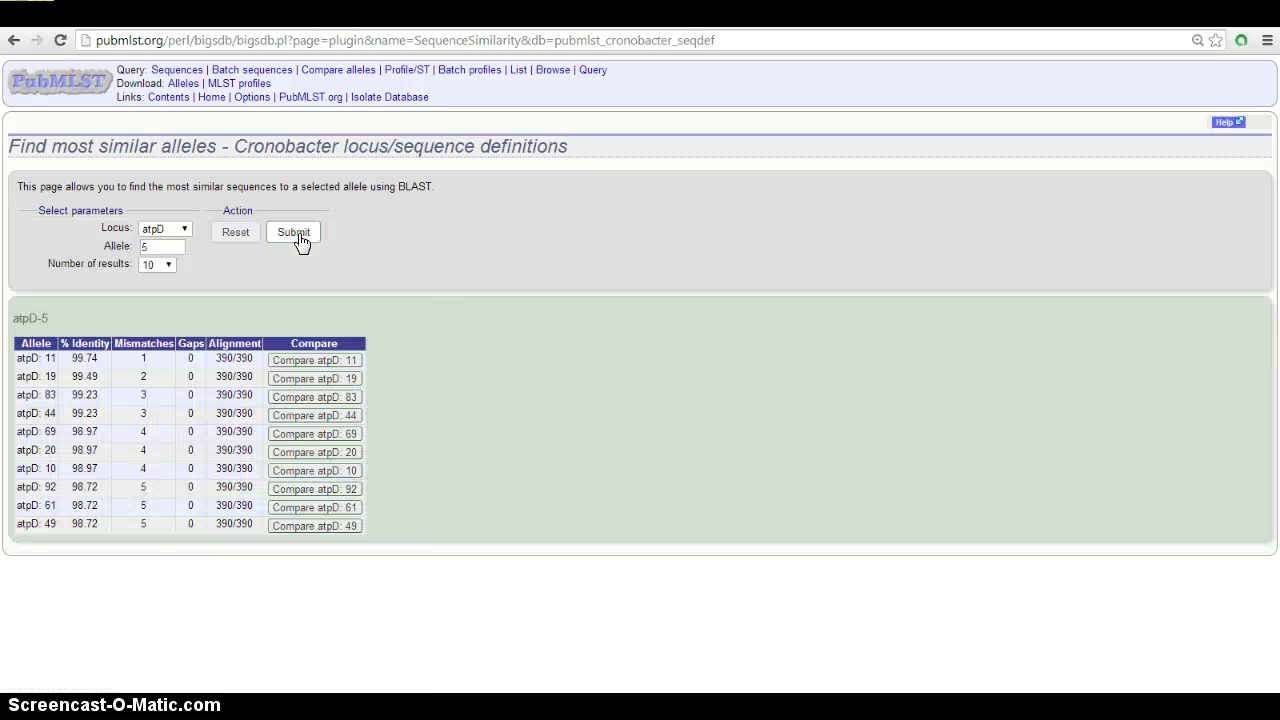
Step: Compare atpD 5 with allele 11 (one difference, 225 T→C), then go back home
left_click(80, 343)
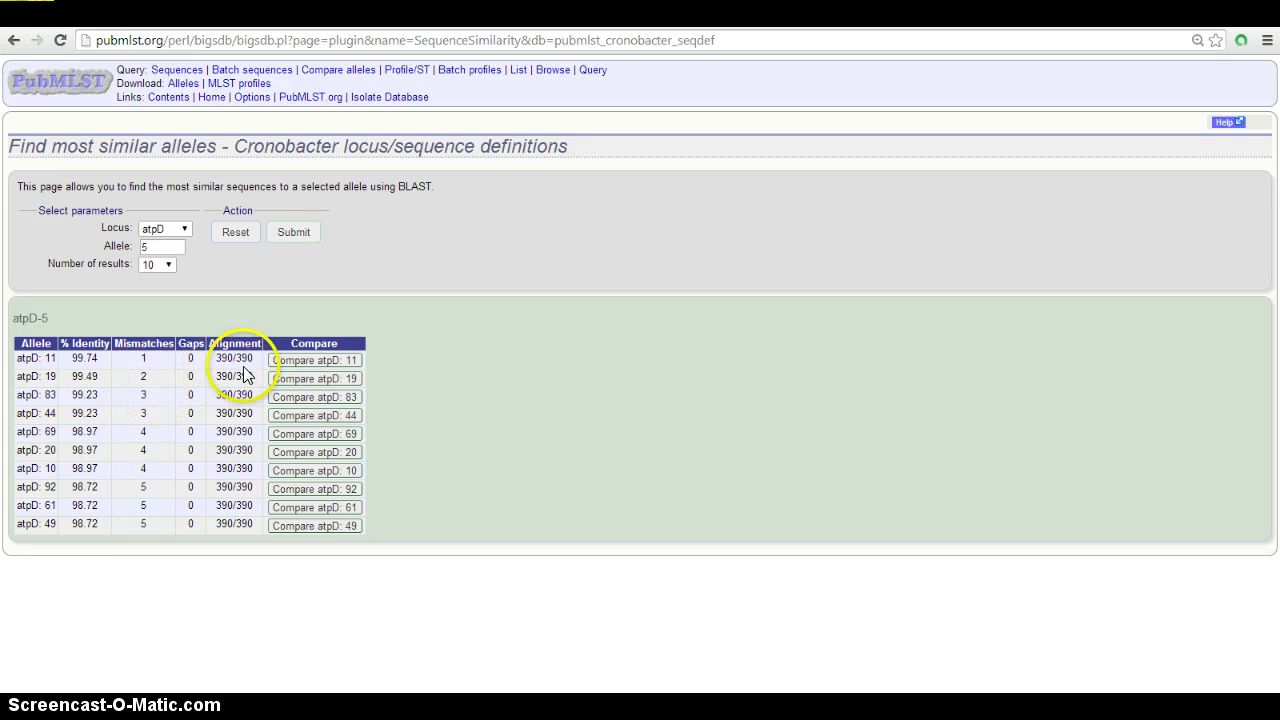
left_click(309, 361)
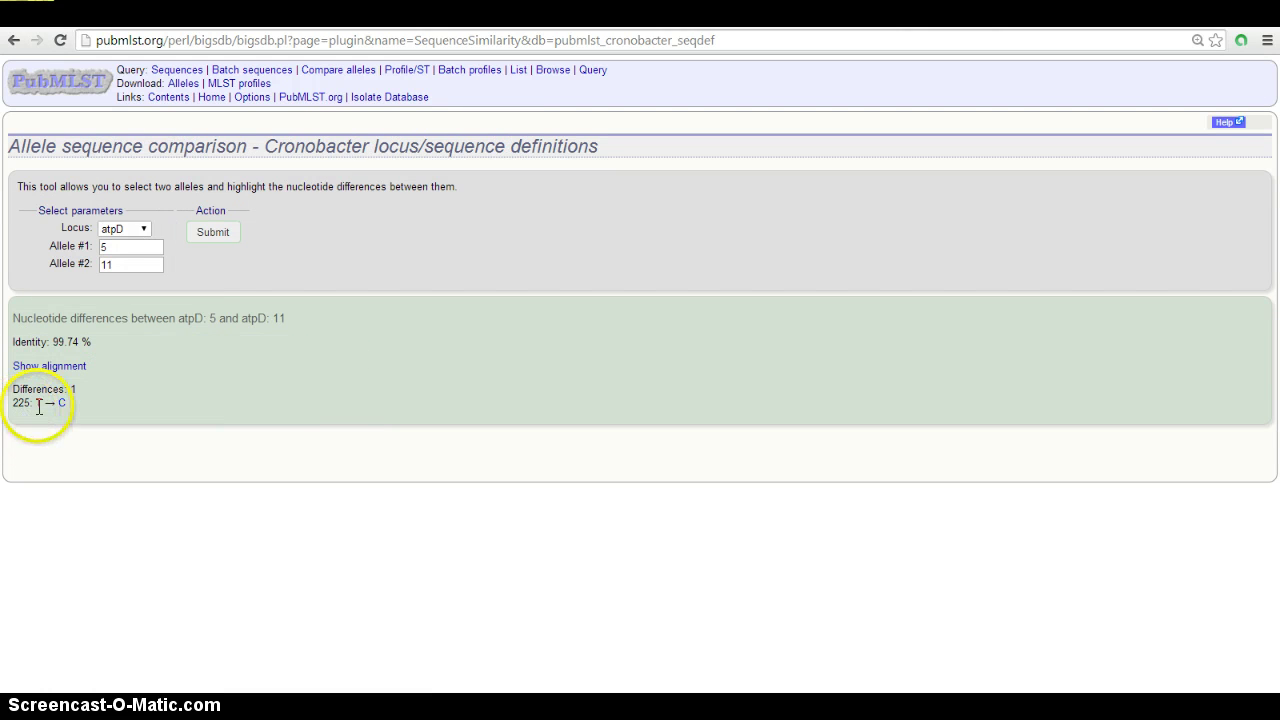
left_click(13, 41)
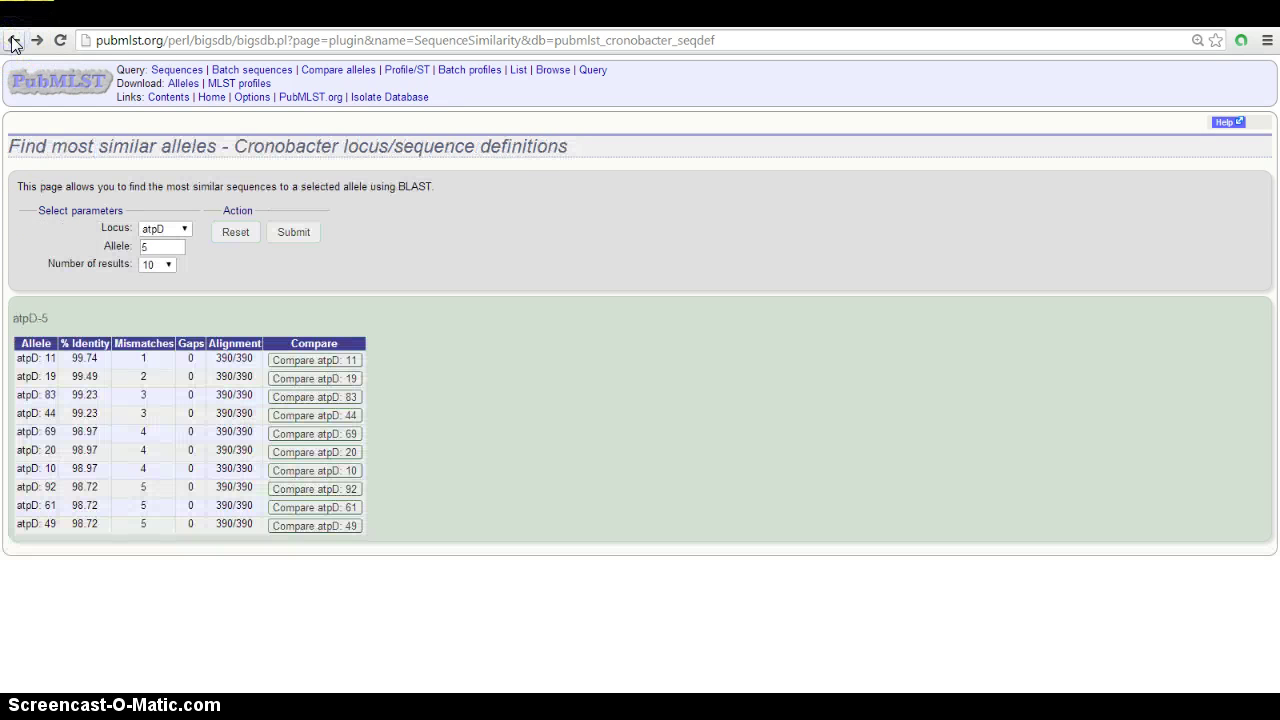
left_click(13, 41)
left_click(13, 41)
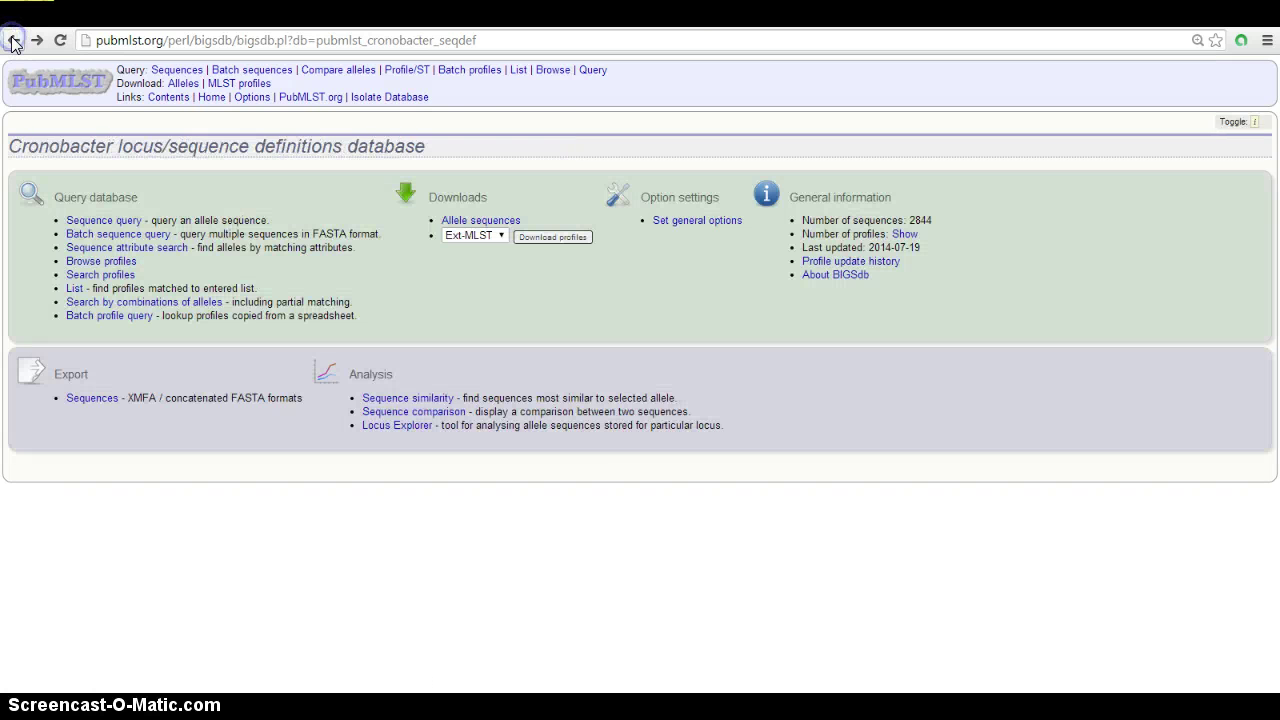
Step: Start an allele sequence comparison with atpD as the locus
left_click(441, 413)
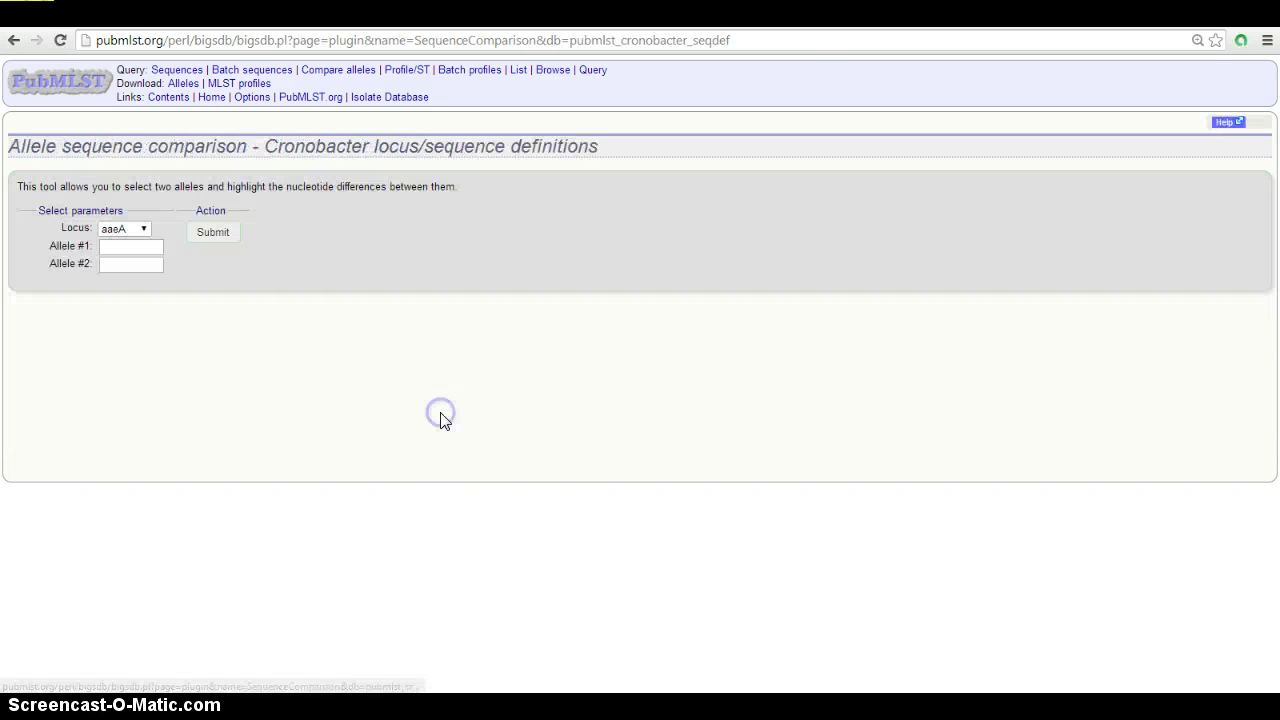
left_click(143, 229)
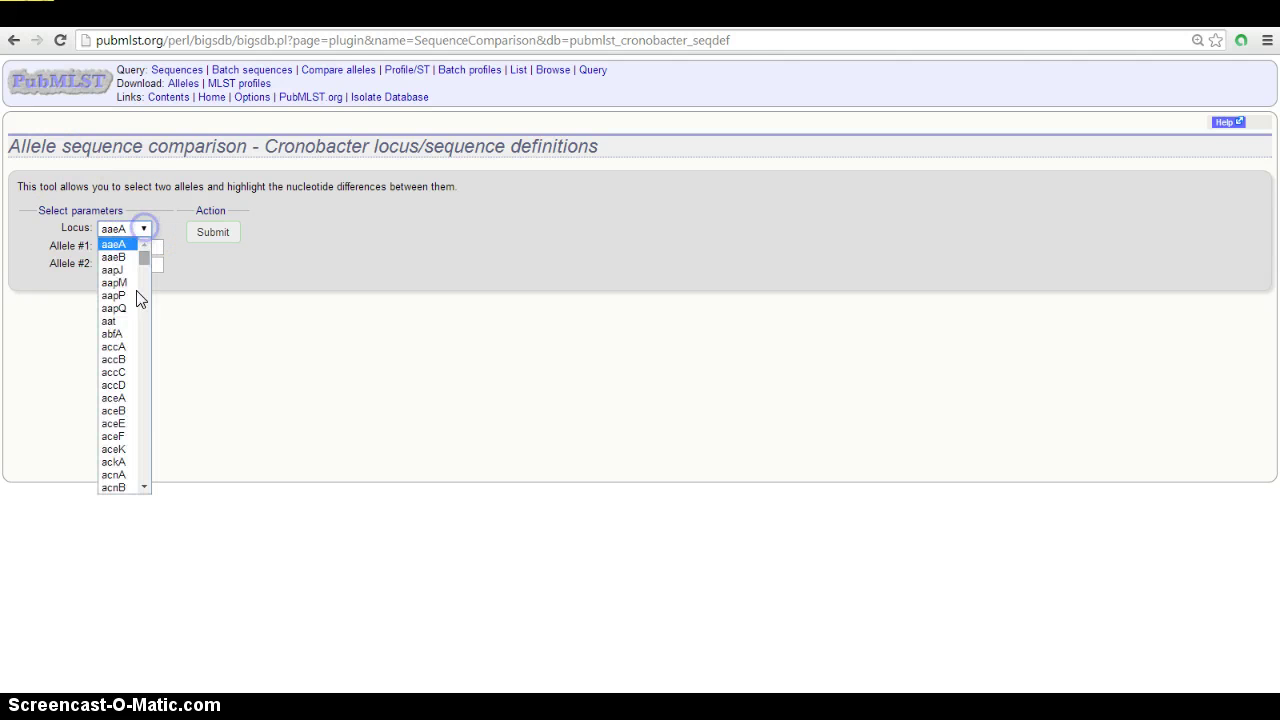
left_click(144, 489)
left_click_drag(144, 489, 144, 489)
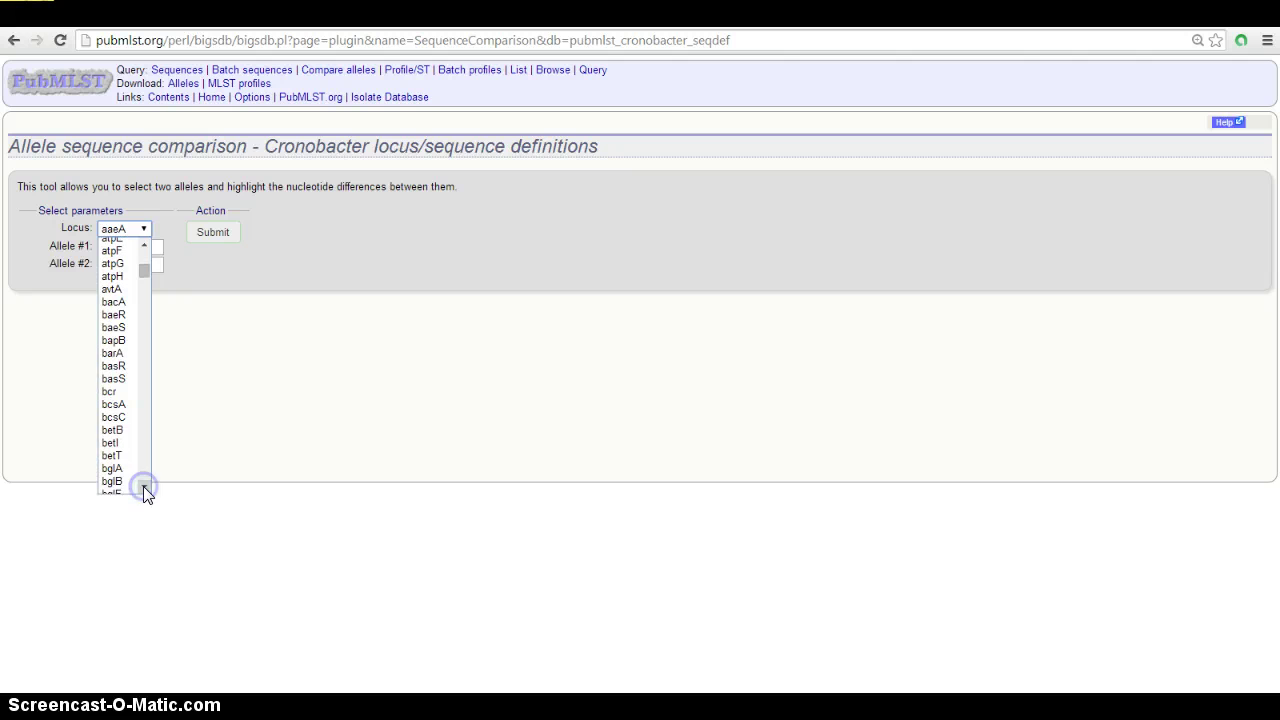
left_click(135, 246)
left_click_drag(145, 246, 145, 246)
left_click(118, 296)
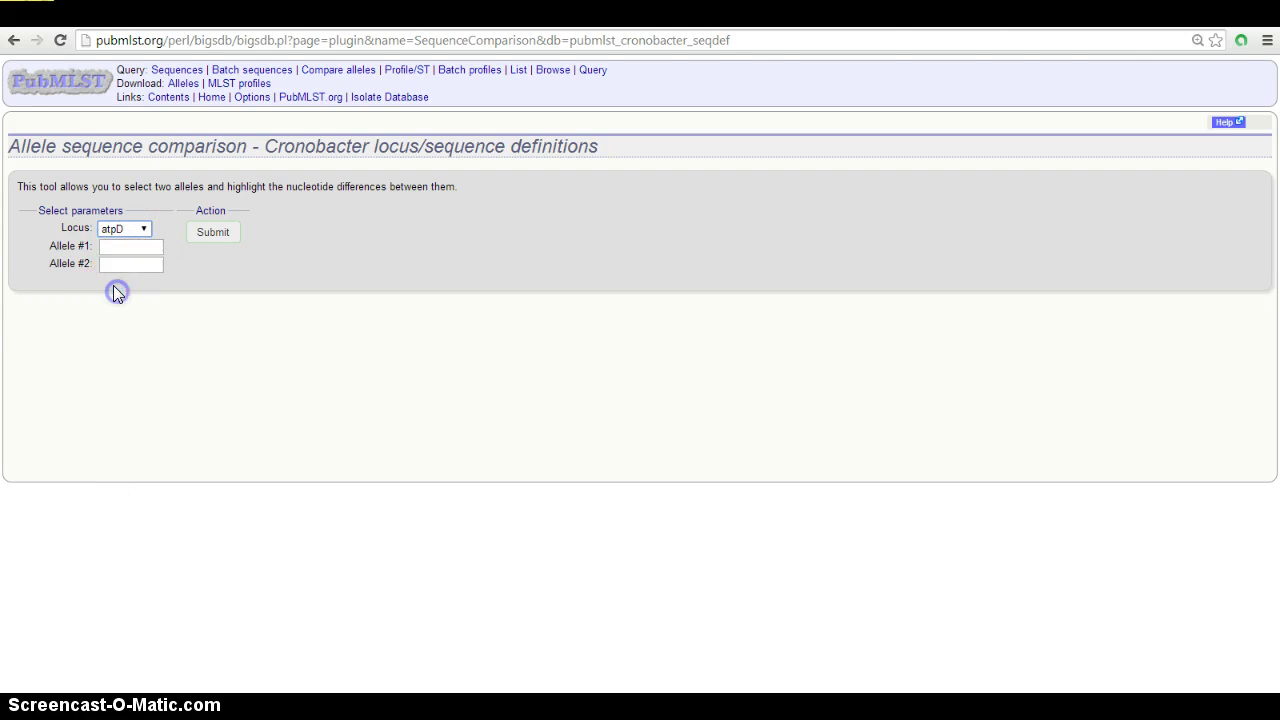
Step: Compare atpD allele 5 against allele 103
left_click(114, 246)
left_click(114, 263)
type("103")
left_click(110, 280)
left_click(204, 235)
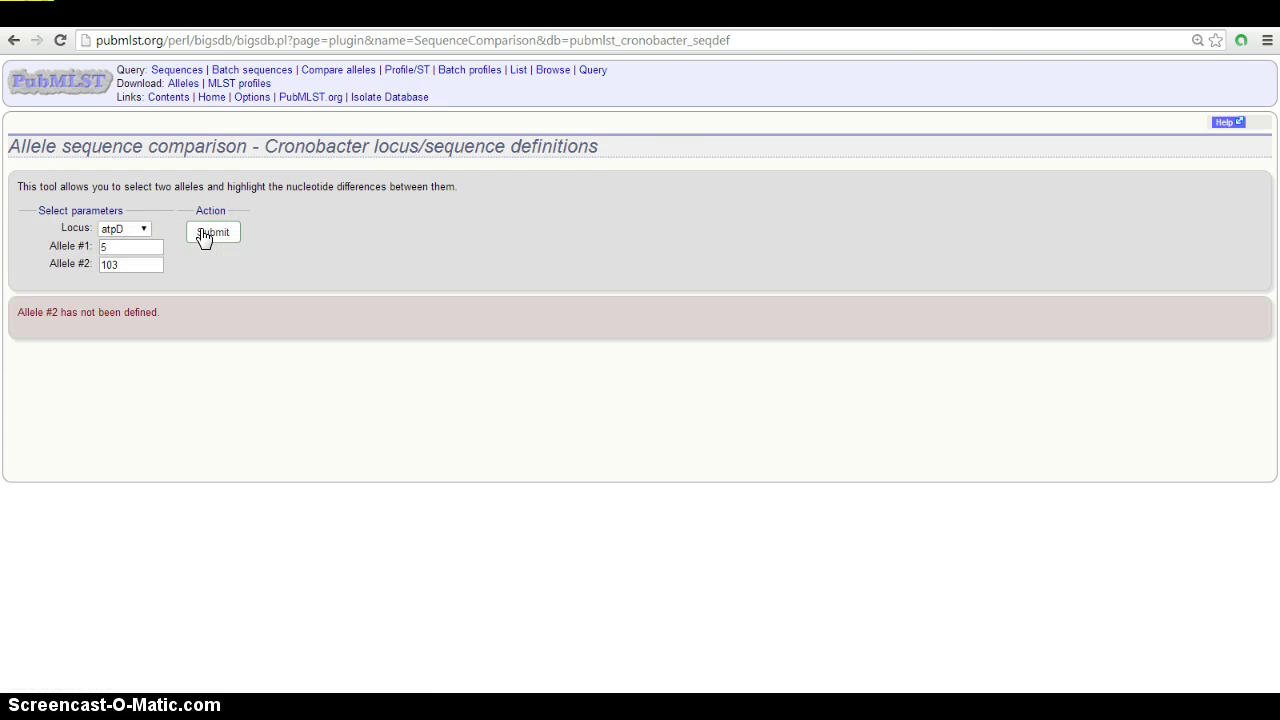
Step: Change the second allele to 1 and compare: 98.46% identity, six nucleotide differences
left_click(114, 249)
left_click(119, 266)
key("BackSpace")
key("BackSpace")
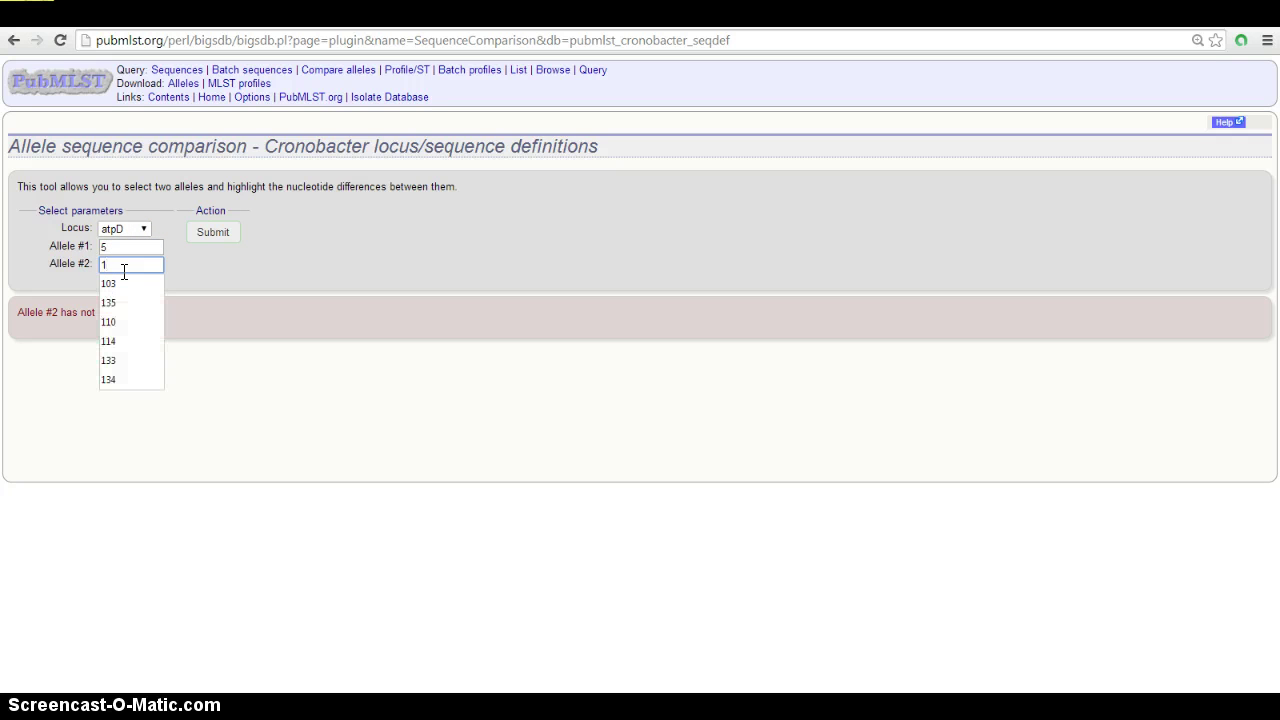
left_click(211, 234)
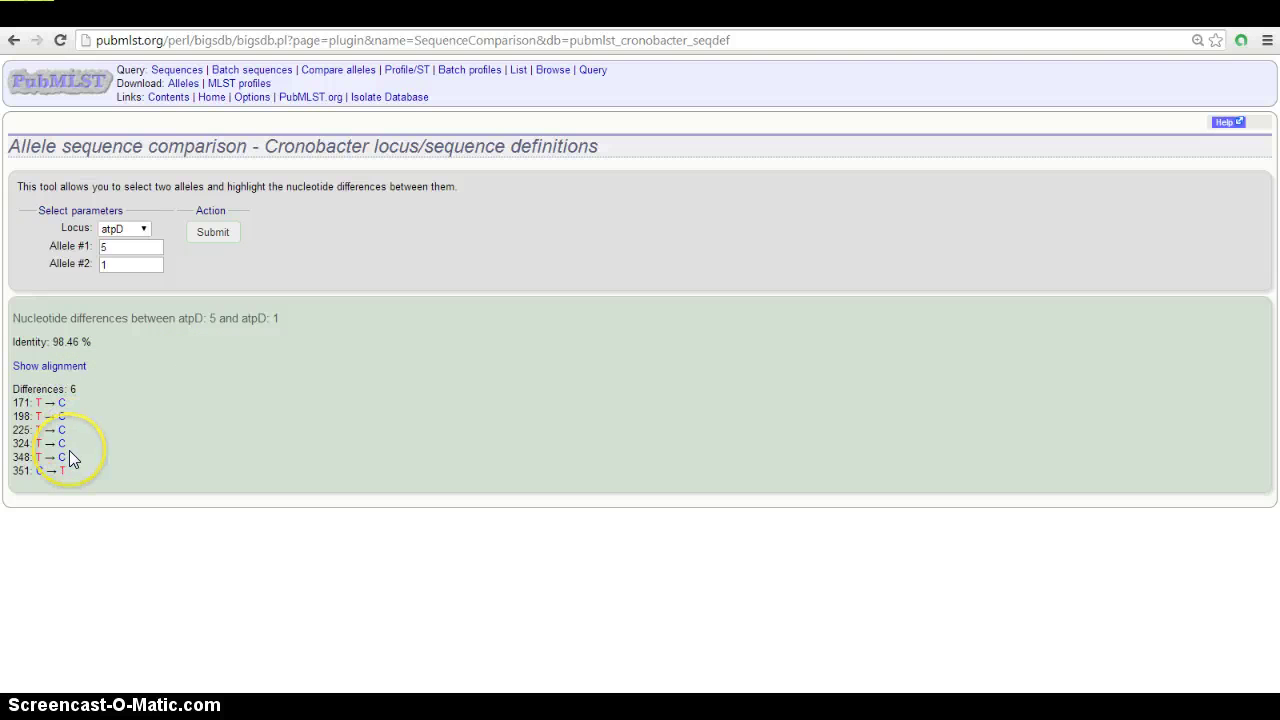
Step: Go back to the Cronobacter sequence definitions home page
left_click(12, 42)
left_click(12, 42)
left_click(12, 42)
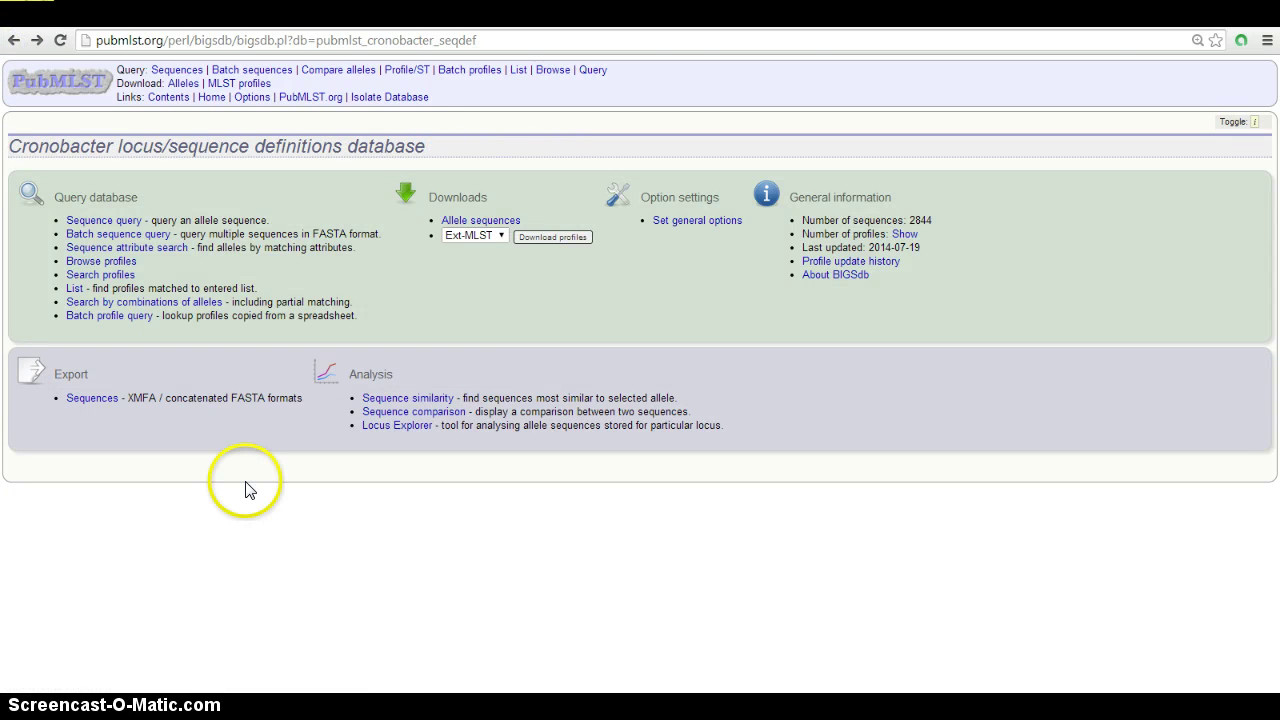
Step: Open Locus Explorer with fusA selected as the locus
left_click(409, 428)
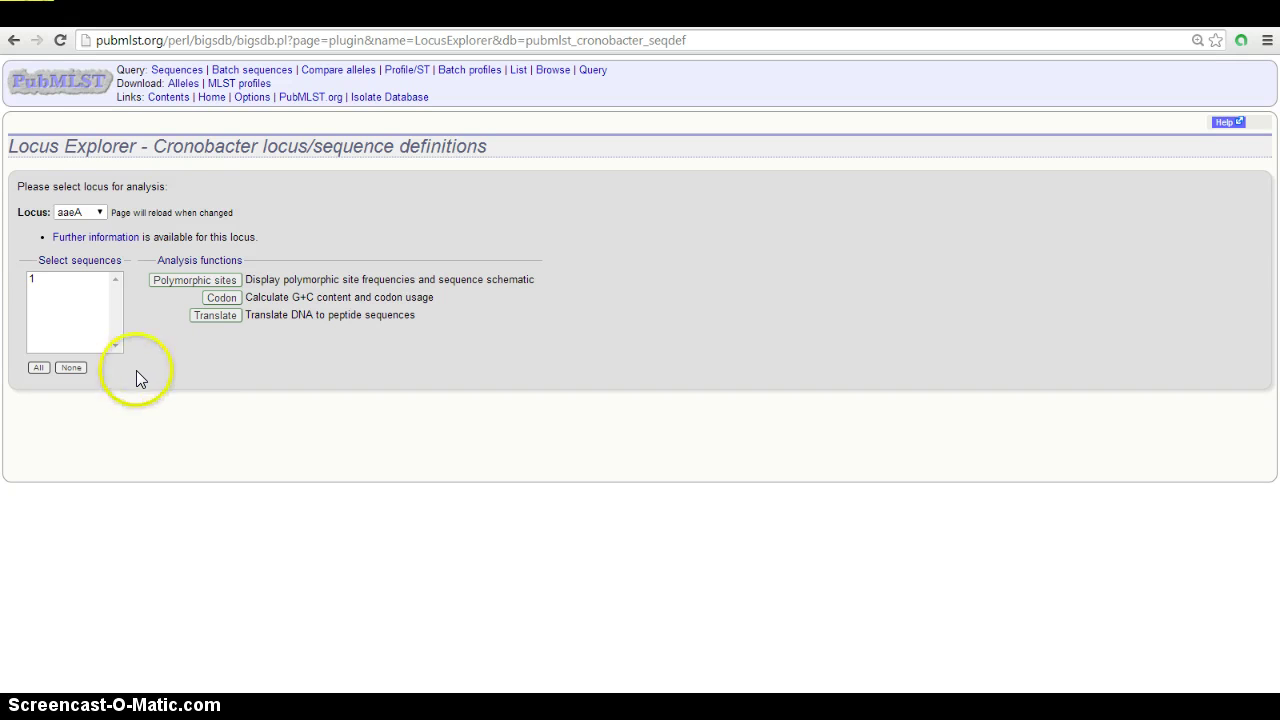
left_click(99, 212)
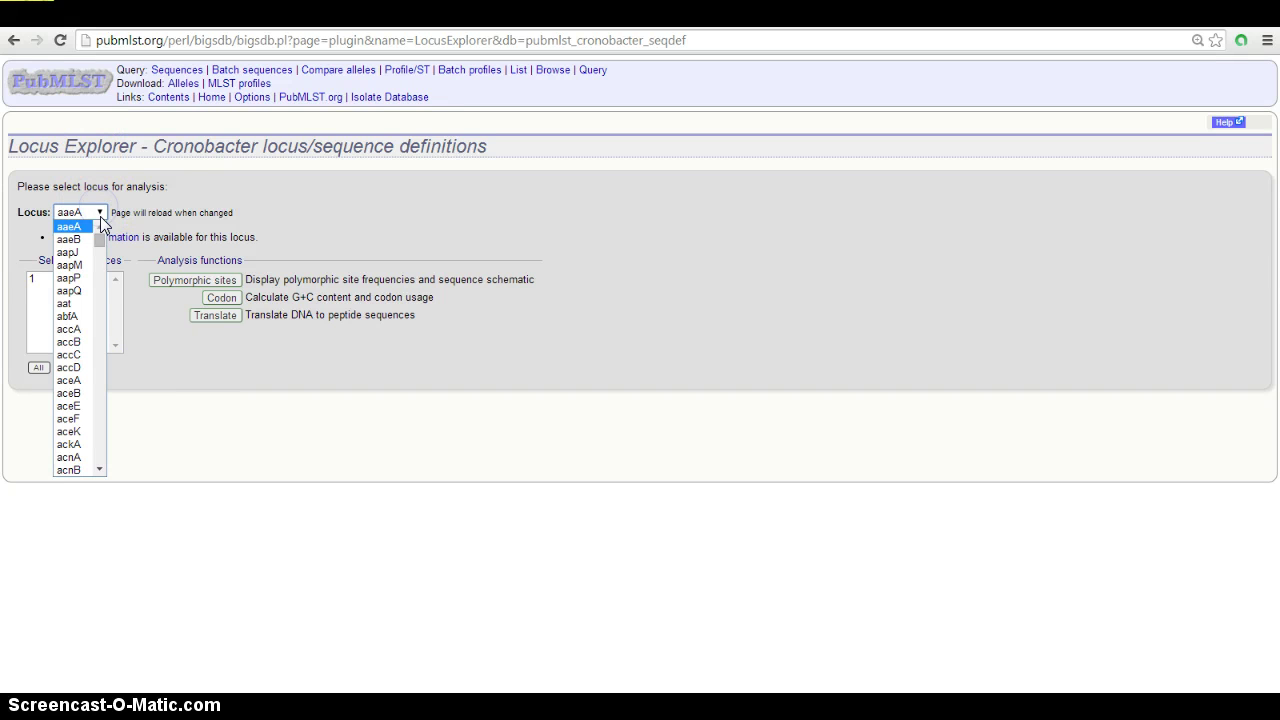
left_click_drag(100, 236, 99, 294)
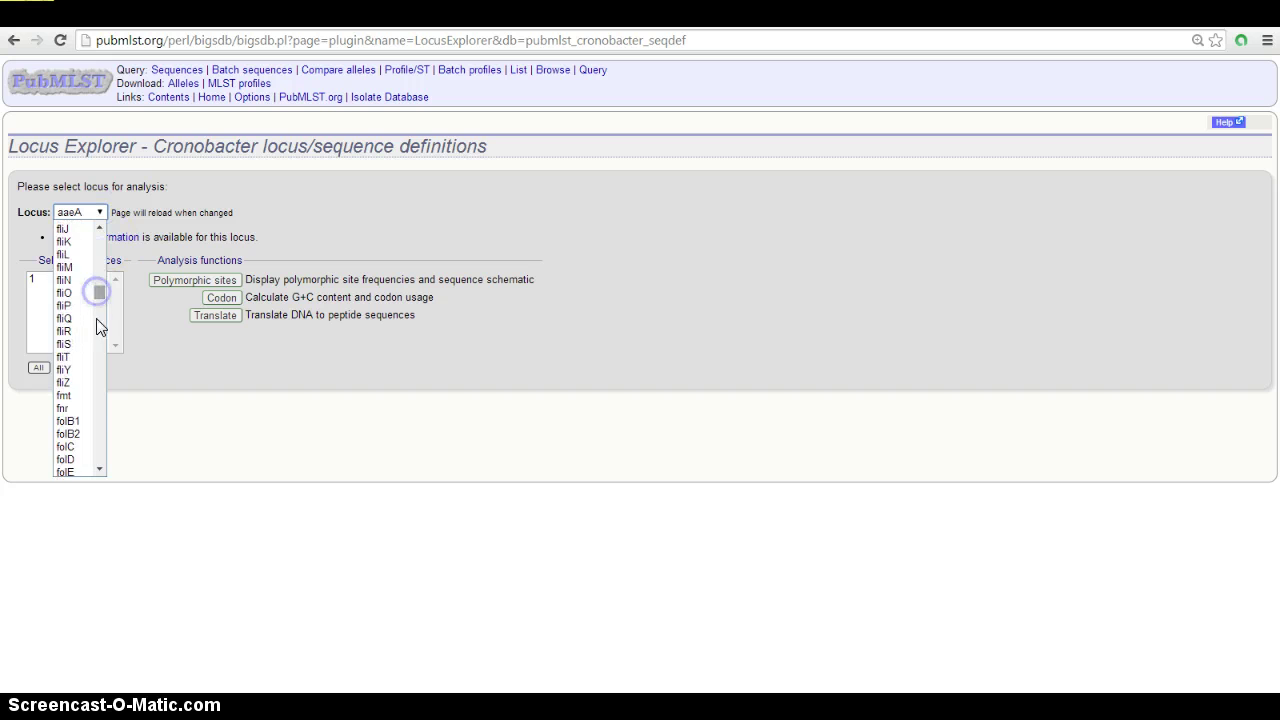
left_click(100, 469)
left_click(100, 469)
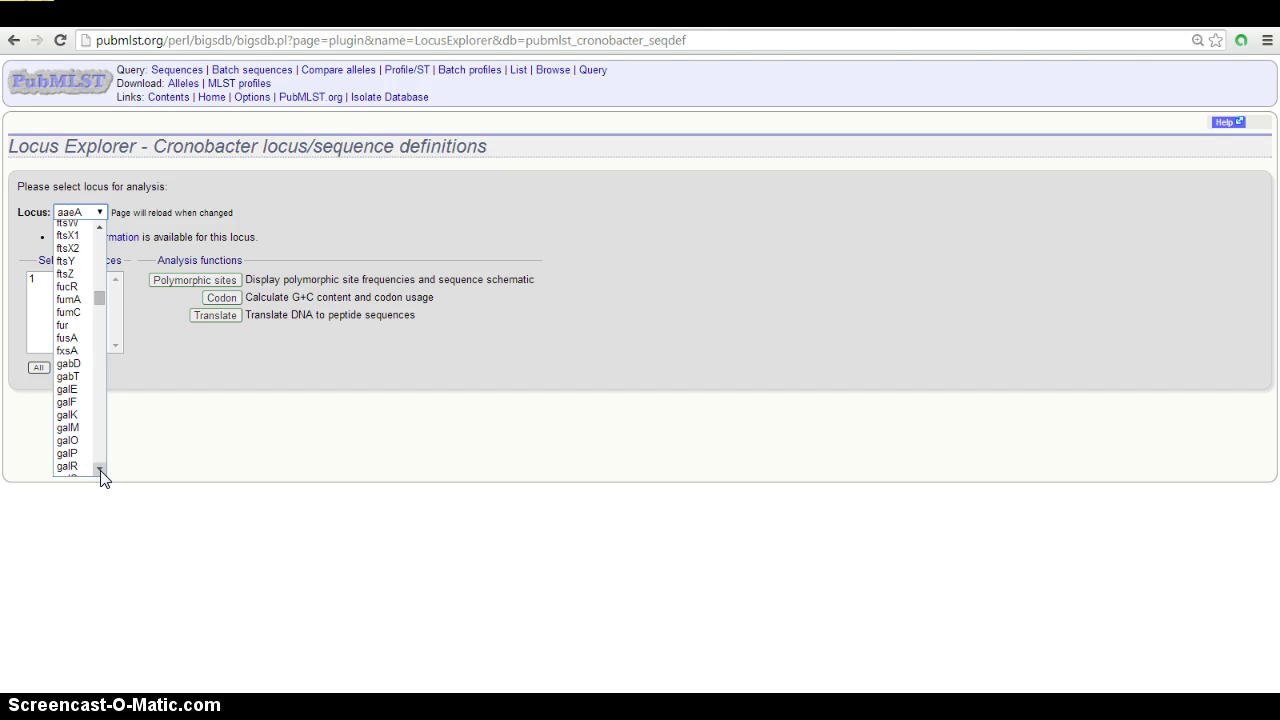
left_click(98, 224)
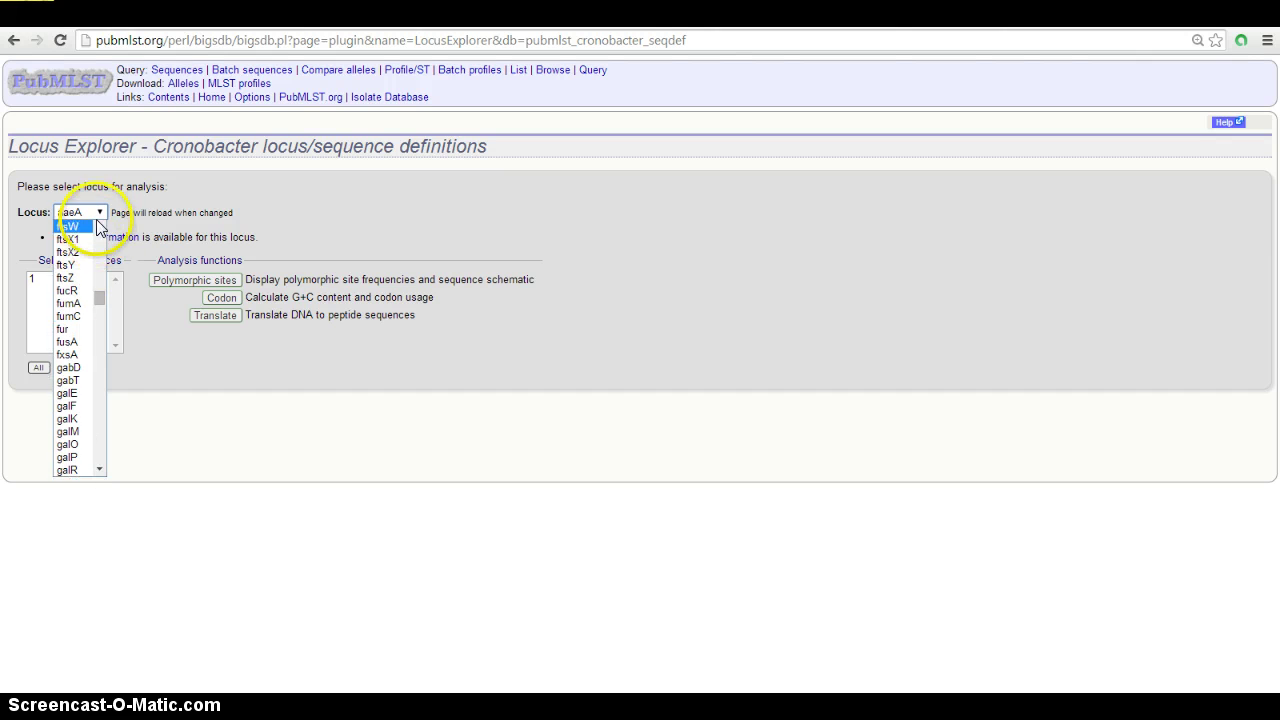
left_click(70, 343)
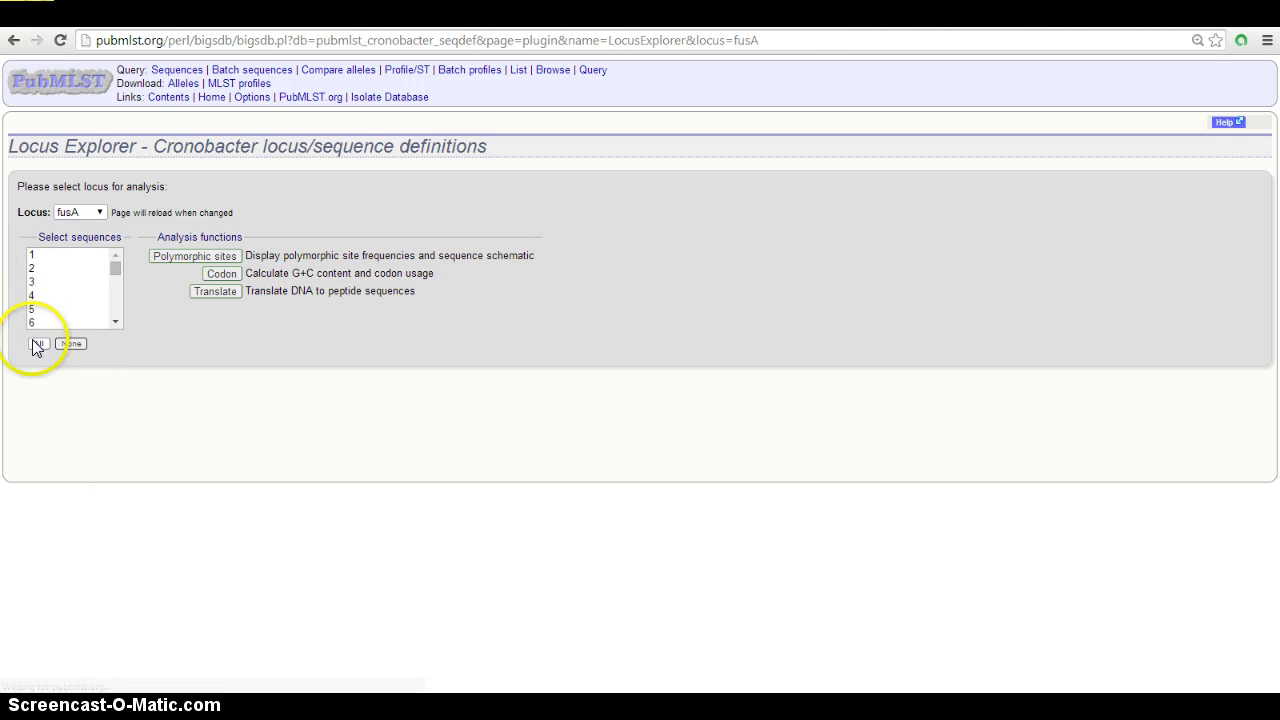
Step: Select all fusA alleles and show polymorphic sites: 139 across 100 alleles
left_click(38, 344)
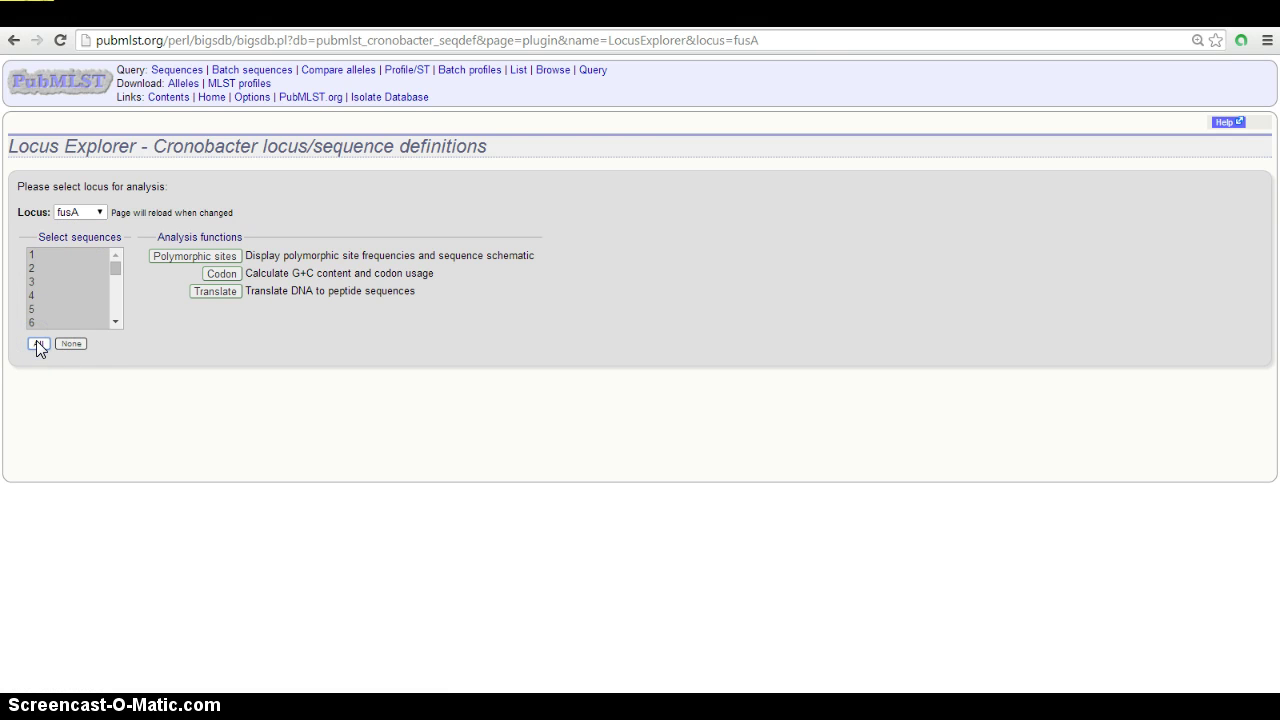
left_click(38, 345)
left_click(184, 255)
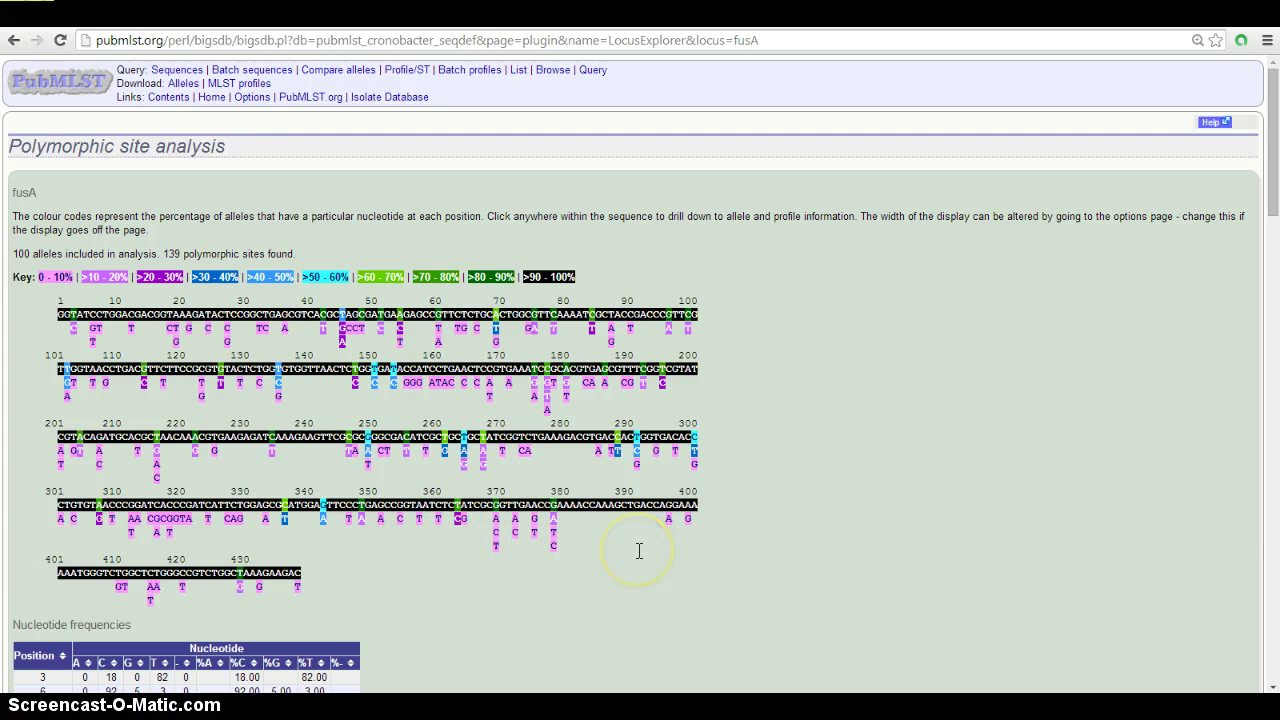
Step: Translate the 100 fusA alleles into aligned protein sequences
left_click(13, 45)
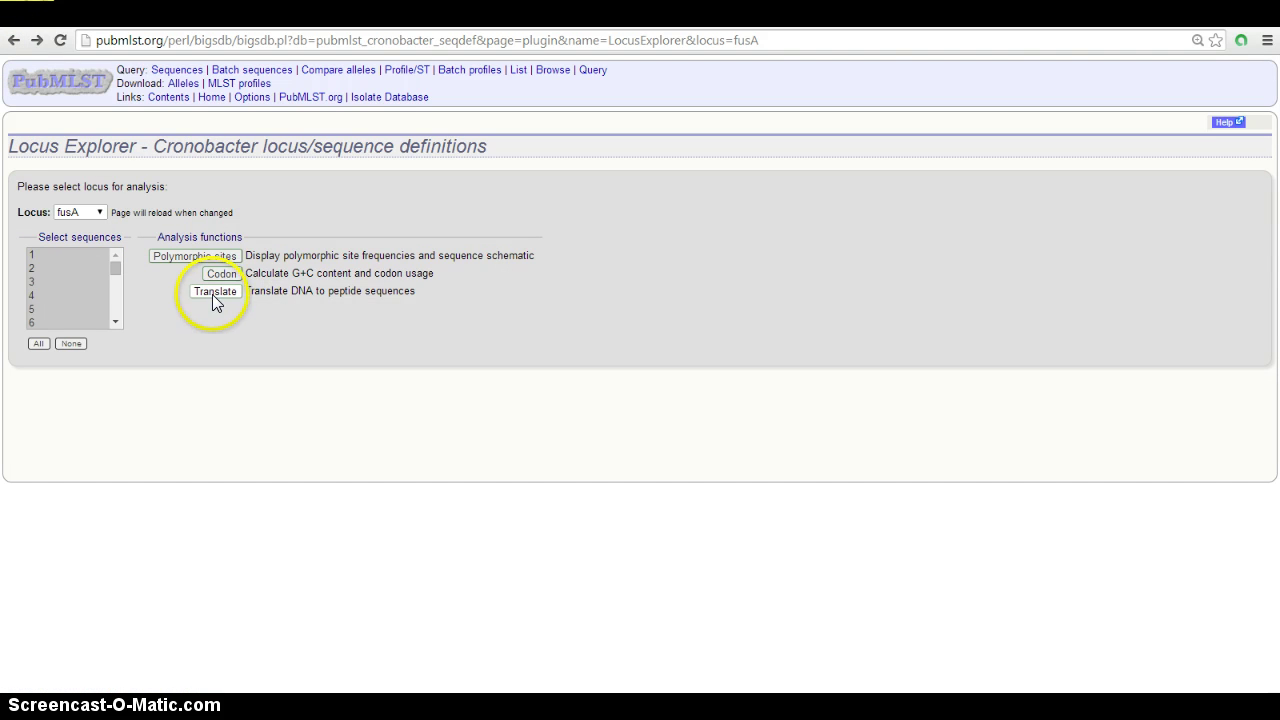
left_click(217, 291)
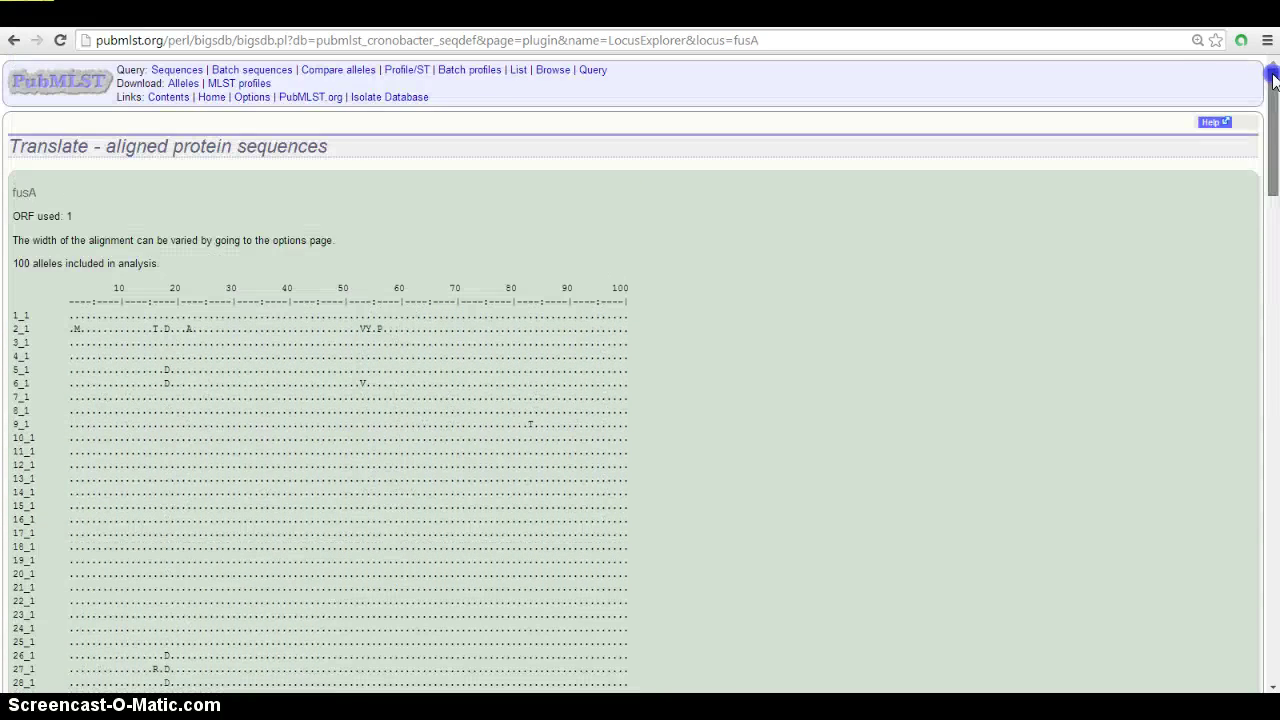
left_click(13, 41)
Step: Return to the Cronobacter sequence definitions home page
left_click(13, 41)
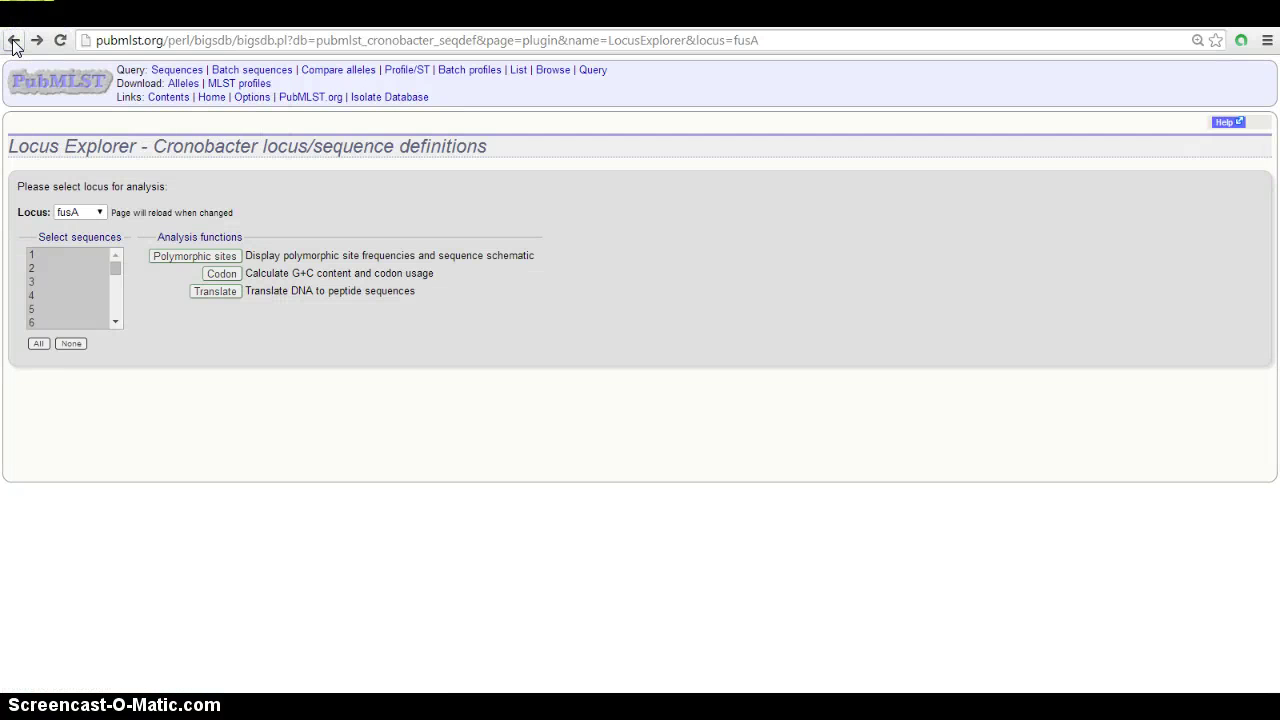
left_click(13, 41)
left_click(13, 41)
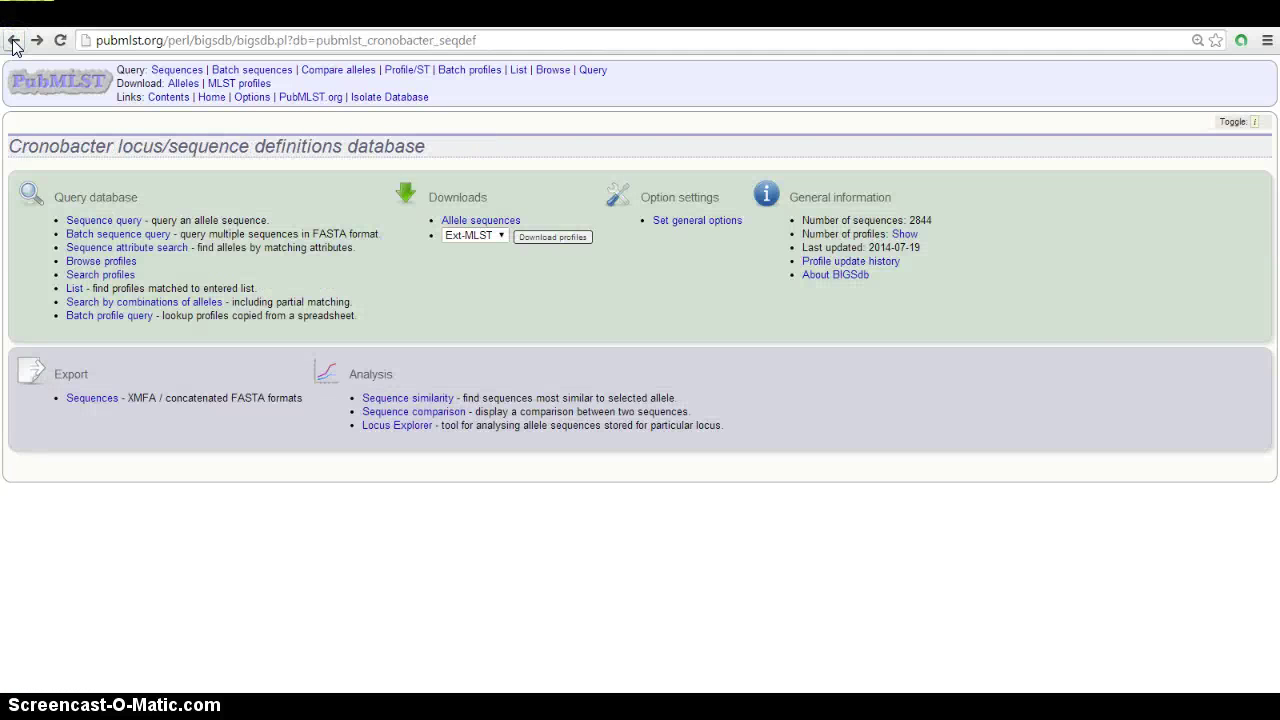
Step: Return to the Cronobacter MLST Databases page at pubmlst.org/cronobacter
left_click(13, 41)
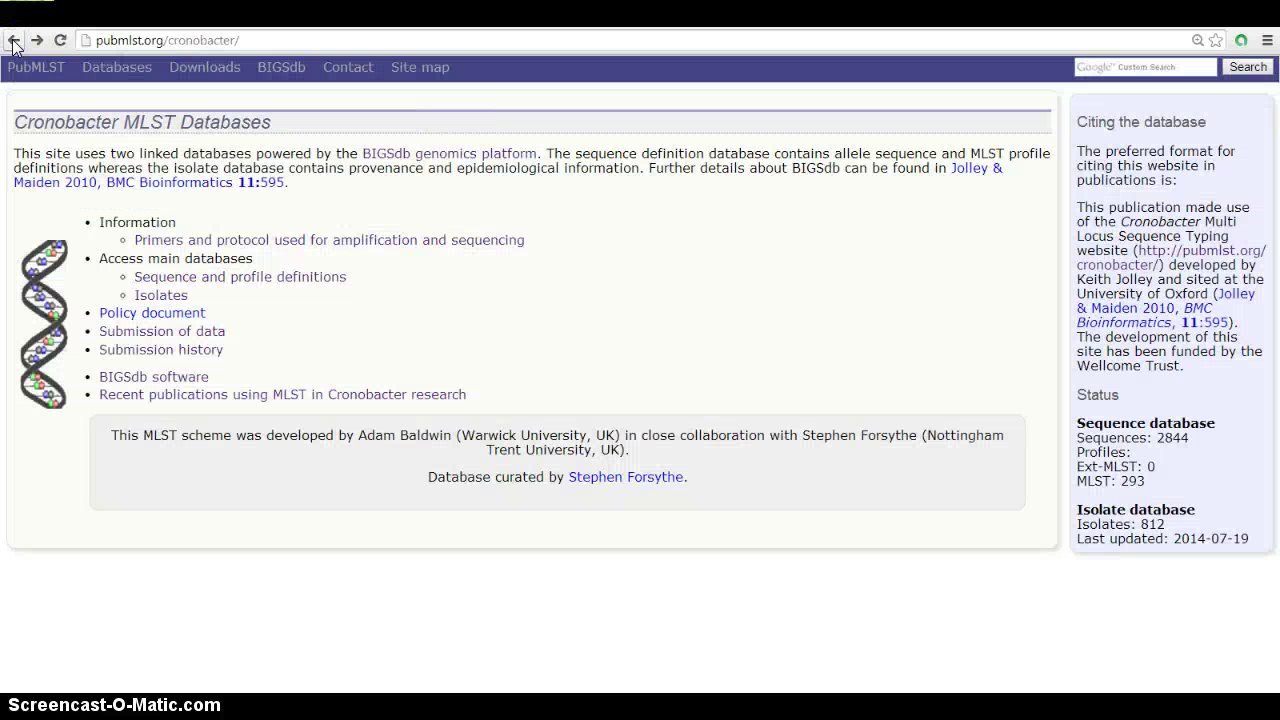